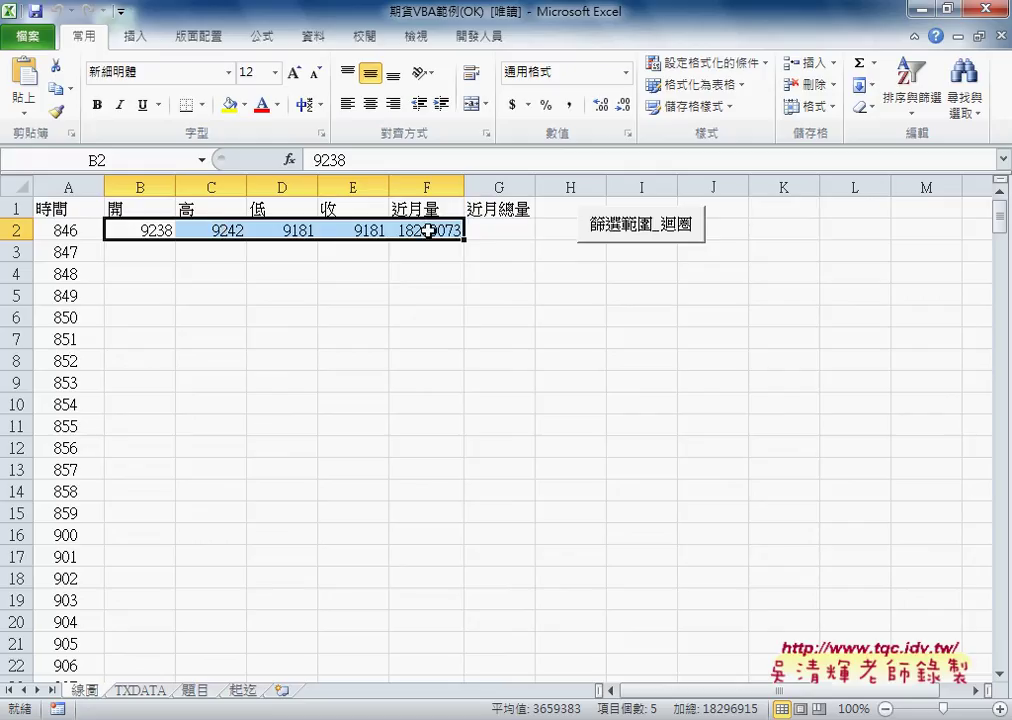
Step: Open the 篩選範圍_迴圈 button's assigned macro for editing in the VBA editor
right_click(609, 236)
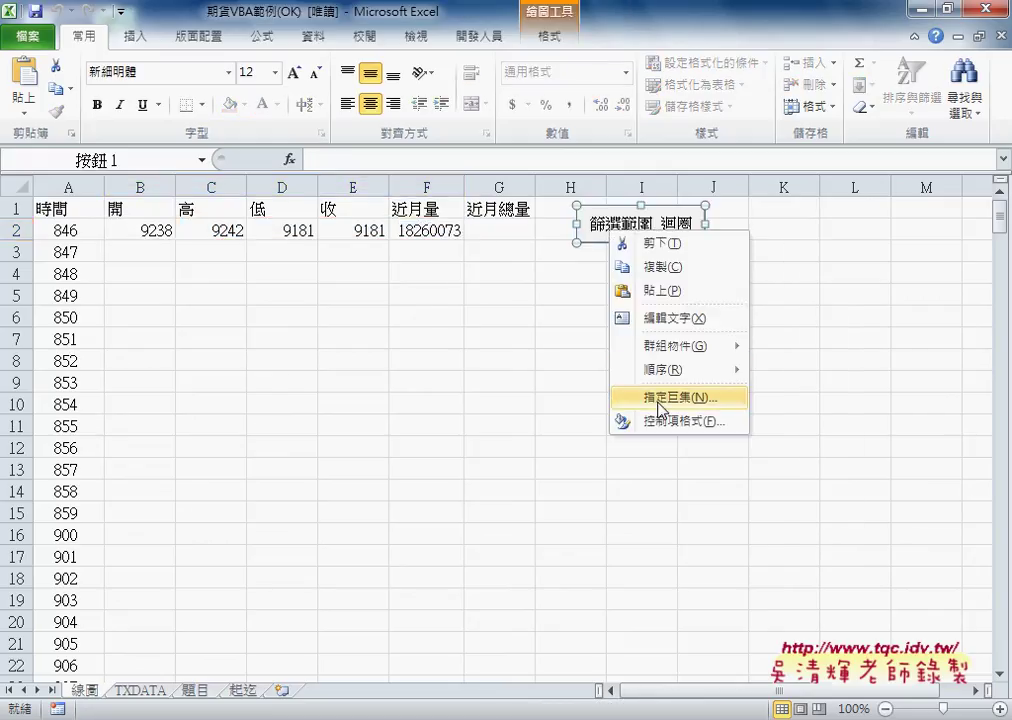
left_click(659, 398)
left_click(795, 280)
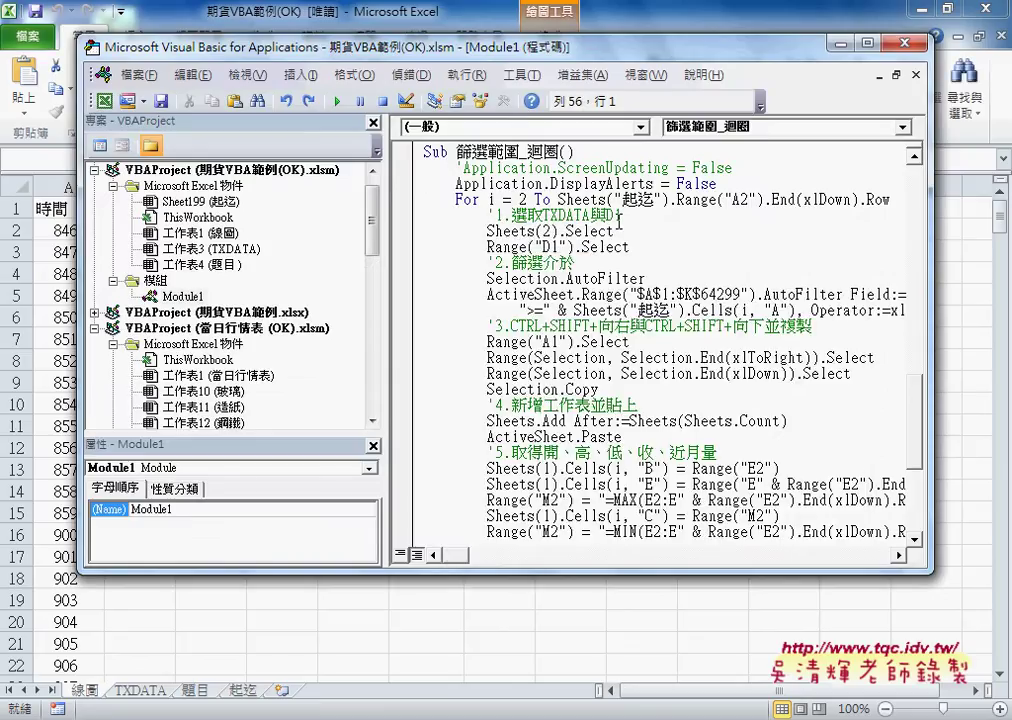
Step: Narrow the Project pane and review the For loop running i from 2 to the last row of 起迄
mouse_move(386, 230)
left_mouse_down()
mouse_move(181, 233)
mouse_move(212, 233)
left_mouse_up()
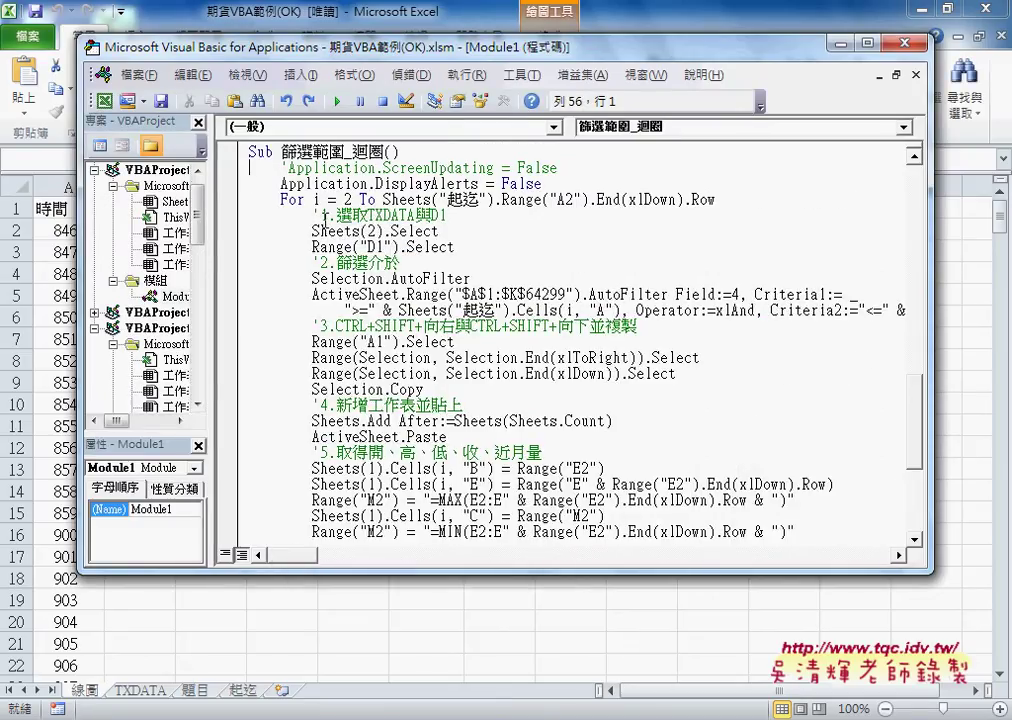
mouse_move(312, 216)
left_mouse_down()
mouse_move(516, 540)
mouse_move(528, 483)
left_mouse_up()
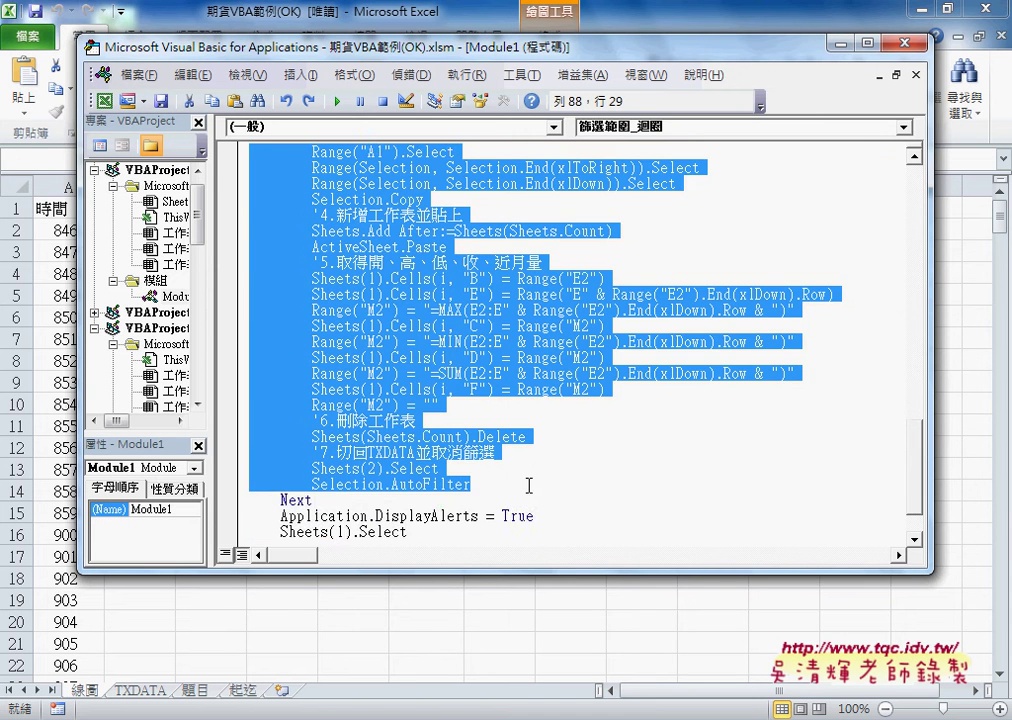
scroll(428, 325, "up", 4)
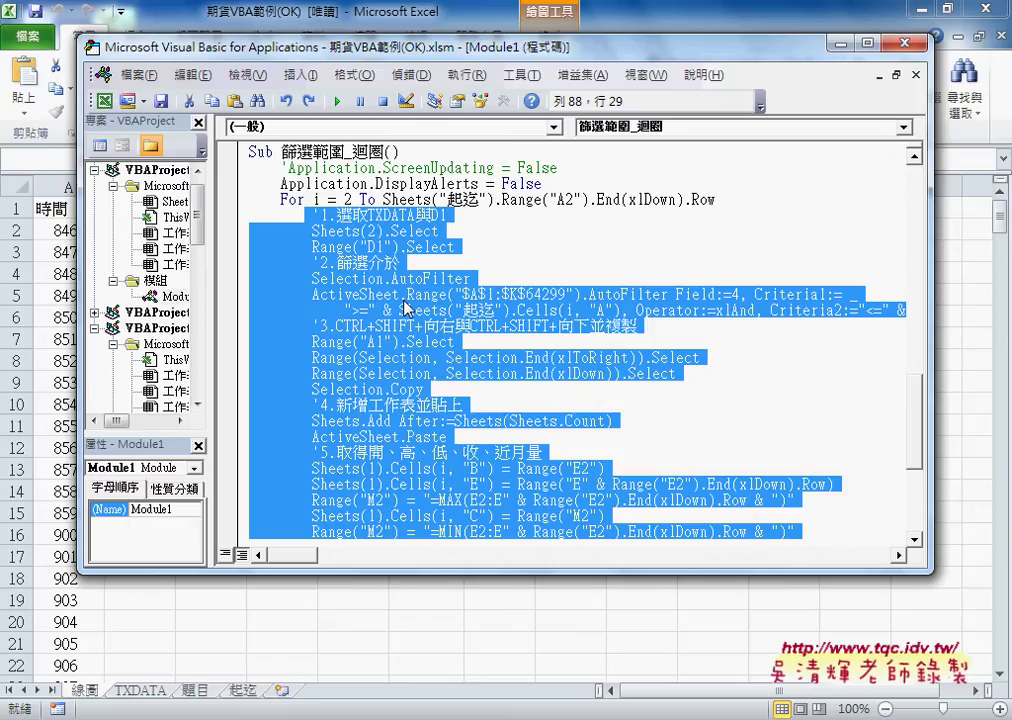
mouse_move(406, 308)
left_mouse_down()
mouse_move(383, 302)
mouse_move(293, 222)
left_mouse_up()
mouse_move(291, 213)
left_mouse_down()
mouse_move(399, 213)
mouse_move(346, 209)
left_mouse_up()
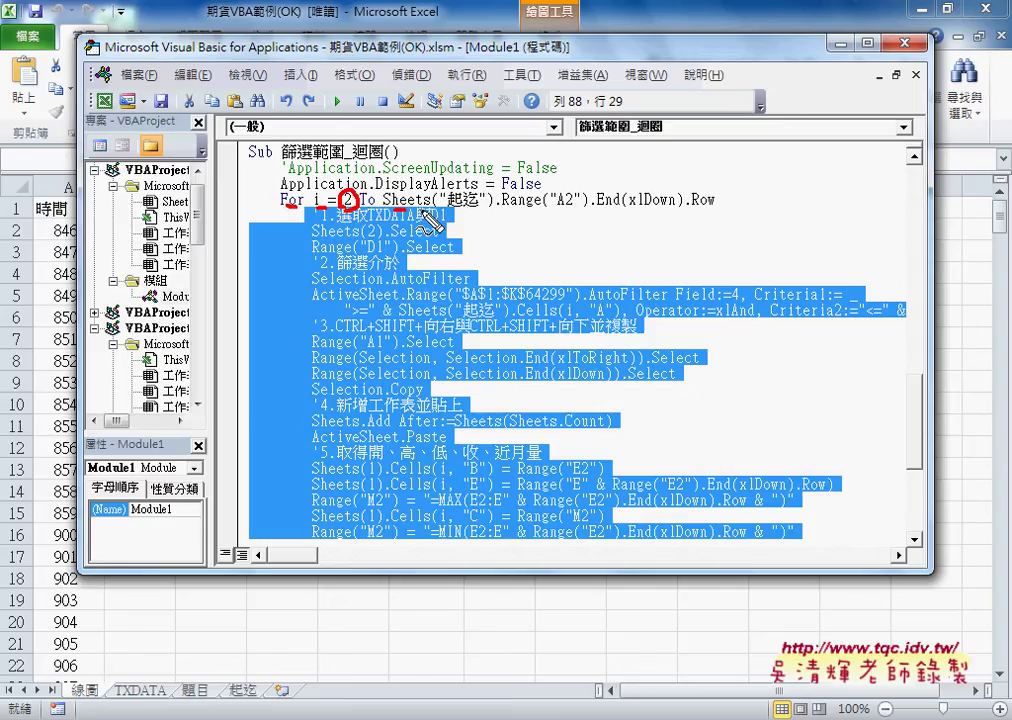
left_click_drag(432, 210, 712, 210)
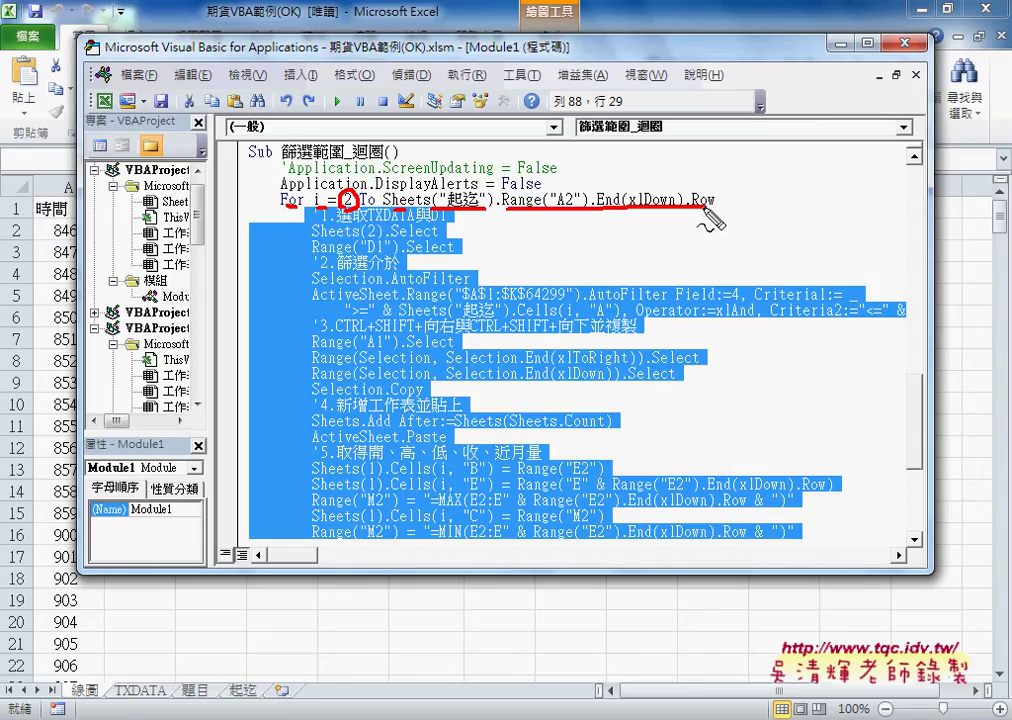
left_click(530, 230)
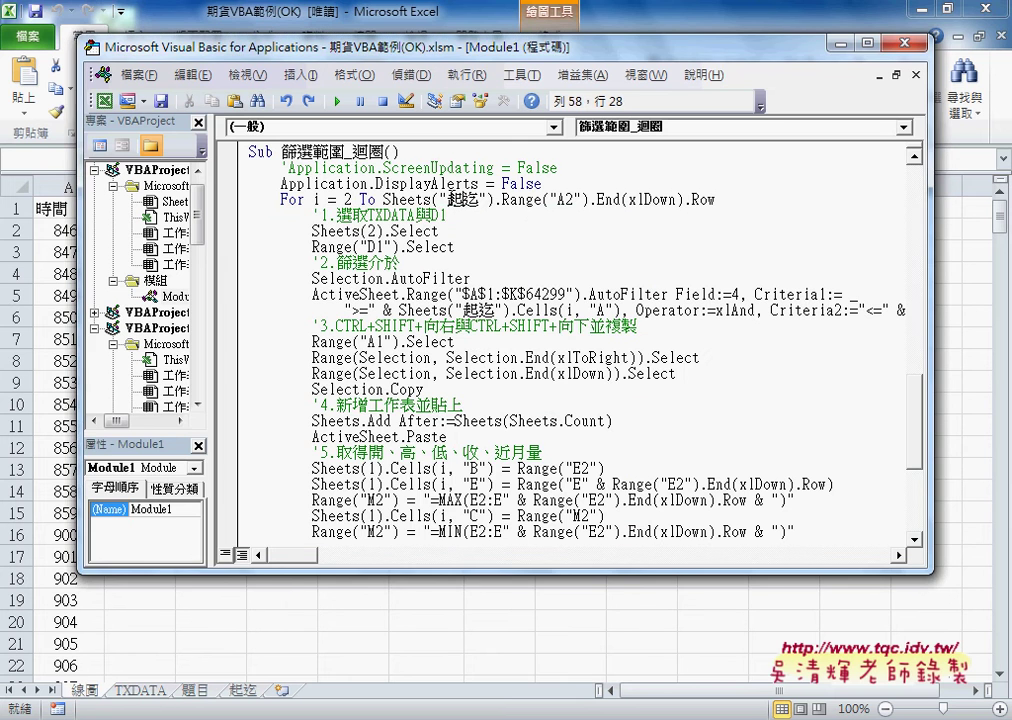
Step: On the 起迄 sheet, inspect the first start and end values in A2, B2 and A3
double_click(462, 200)
left_click(249, 692)
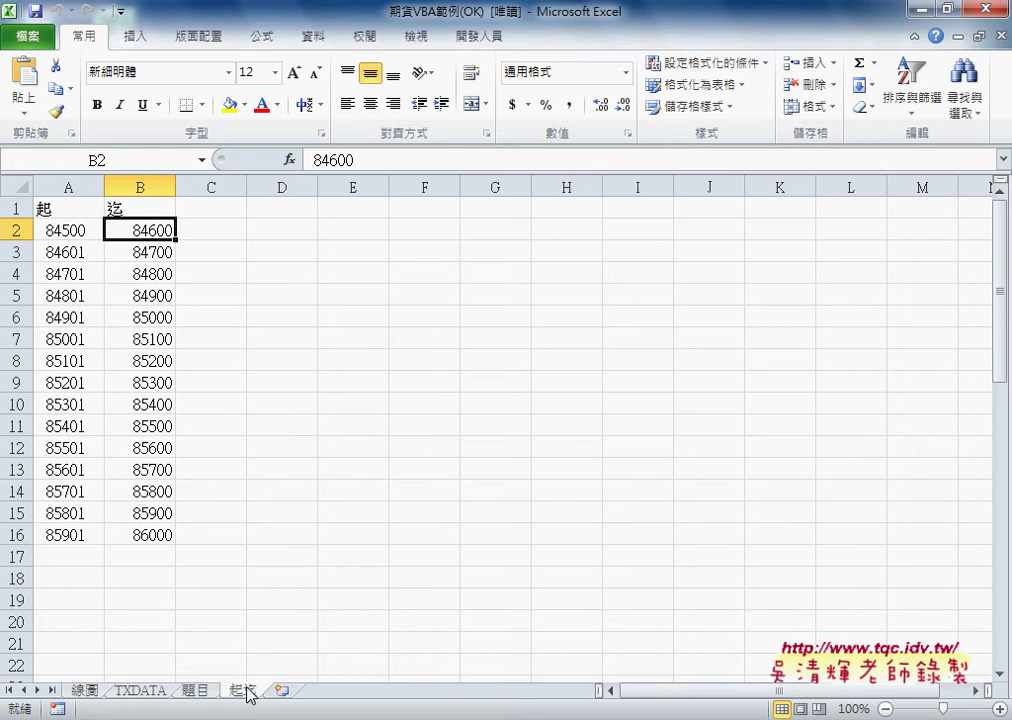
left_click(73, 233)
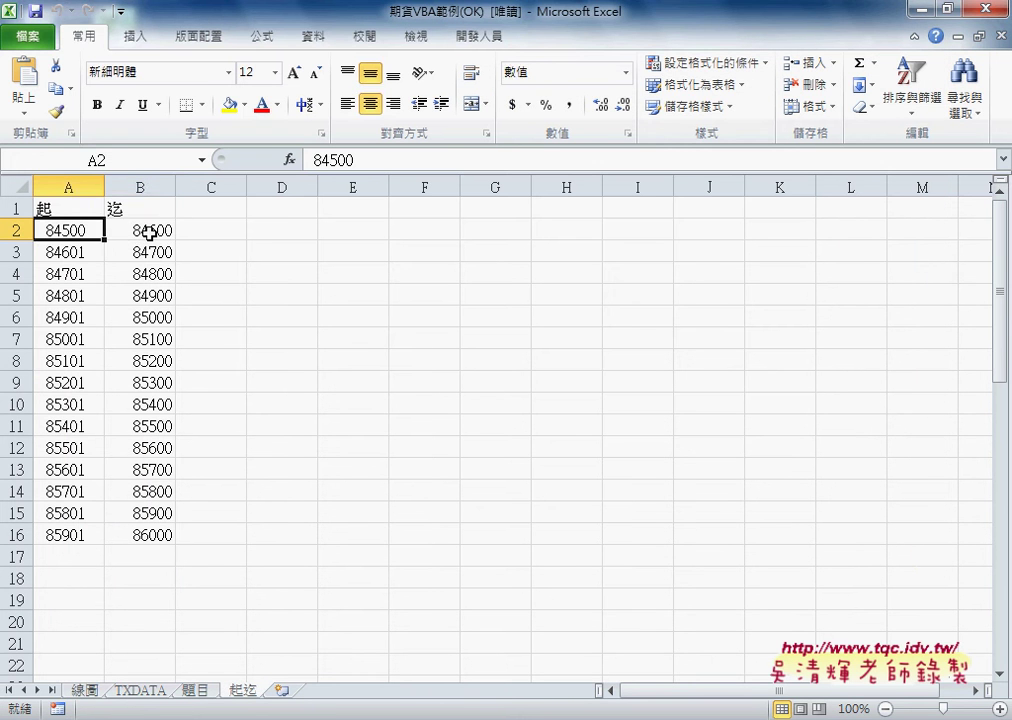
left_click(167, 230)
mouse_move(83, 252)
left_mouse_down()
mouse_move(86, 285)
mouse_move(84, 261)
left_mouse_up()
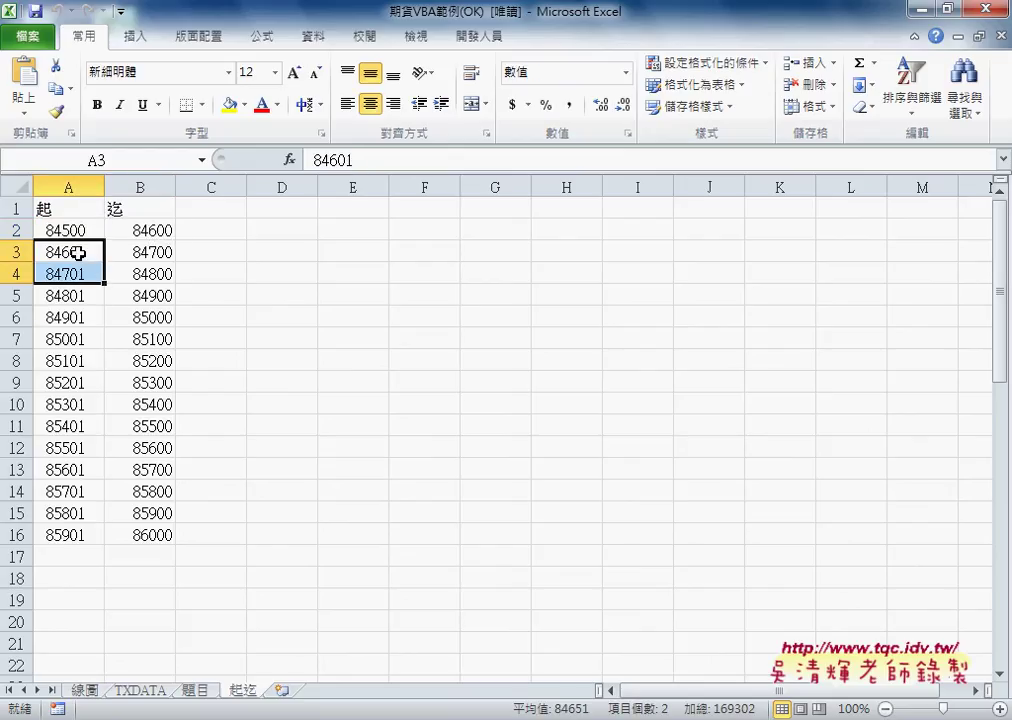
left_click(86, 252)
left_click(80, 230)
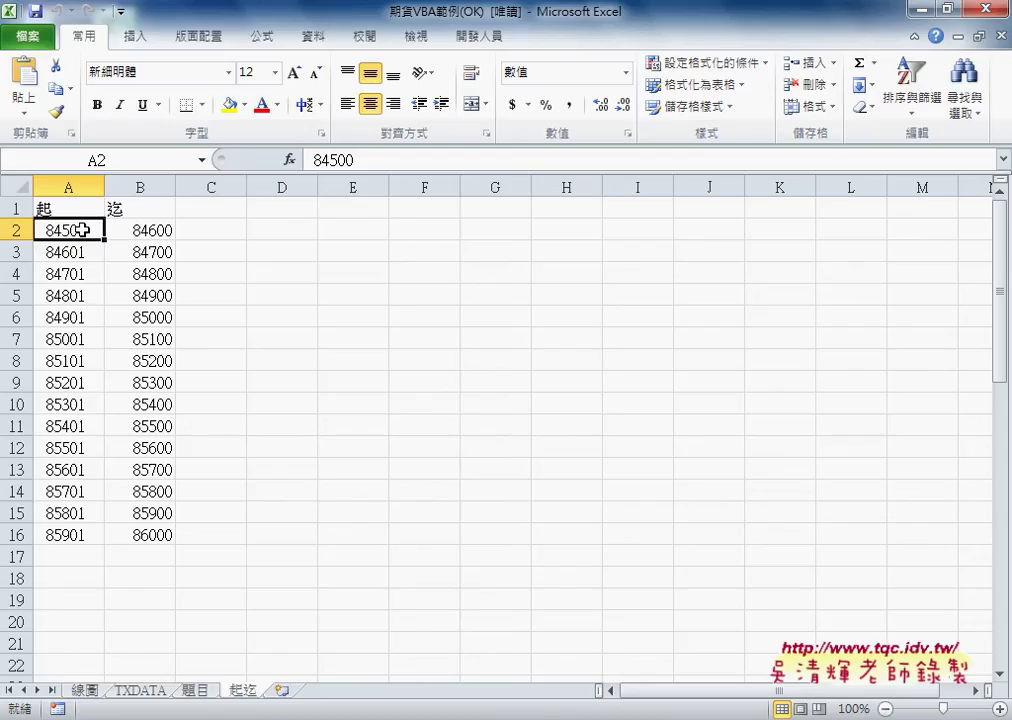
left_click(84, 249)
Step: Review the 起 and 迄 columns down the interval list, then return to 線圖
mouse_move(145, 232)
left_mouse_down()
mouse_move(167, 259)
mouse_move(174, 543)
left_mouse_up()
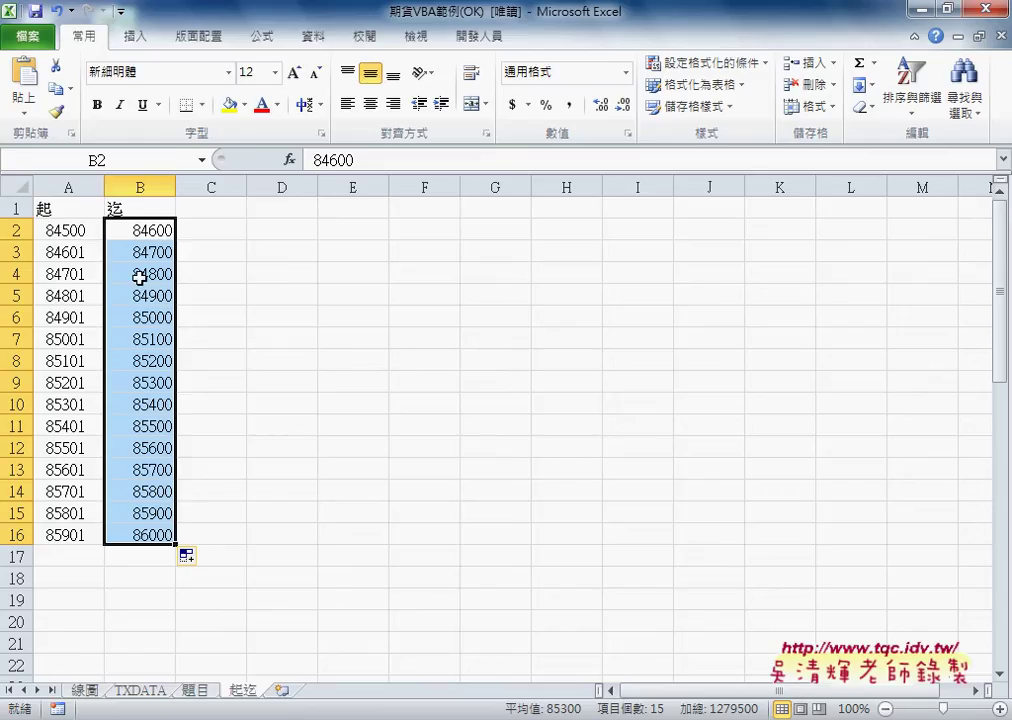
left_click_drag(158, 229, 160, 253)
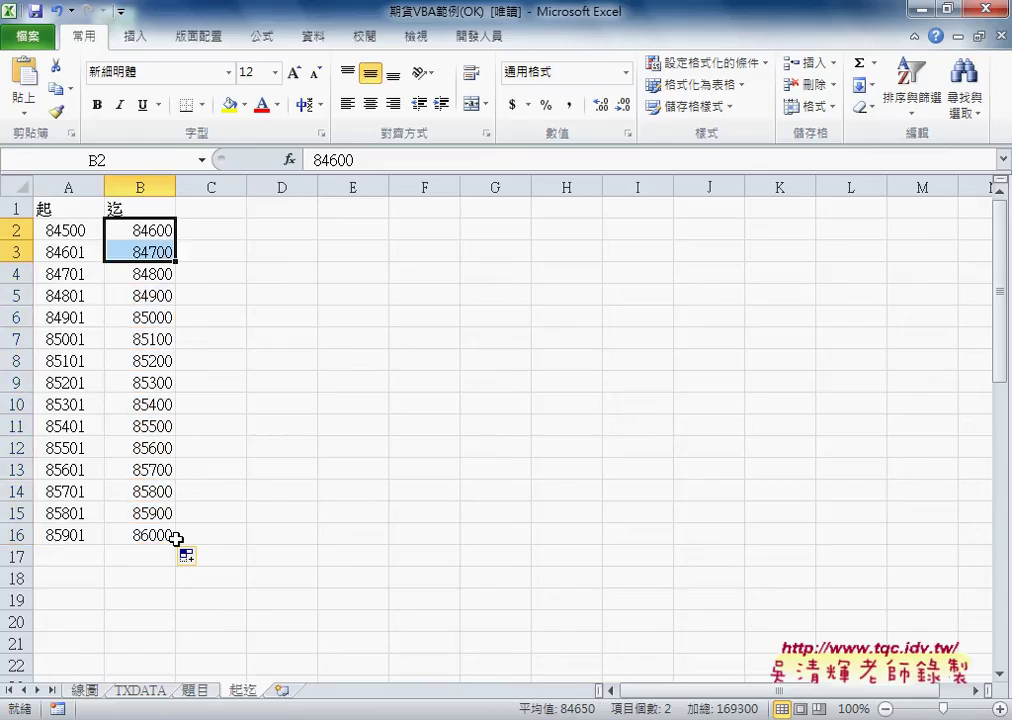
left_click(73, 229)
left_click(77, 254)
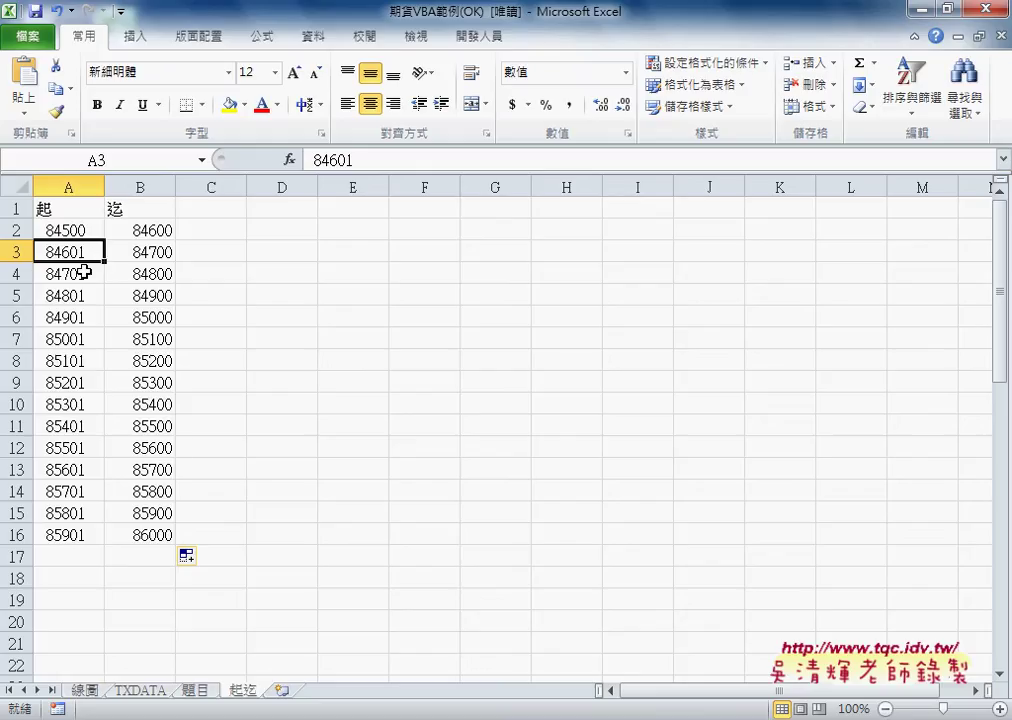
left_click(84, 266)
left_click_drag(84, 250, 106, 535)
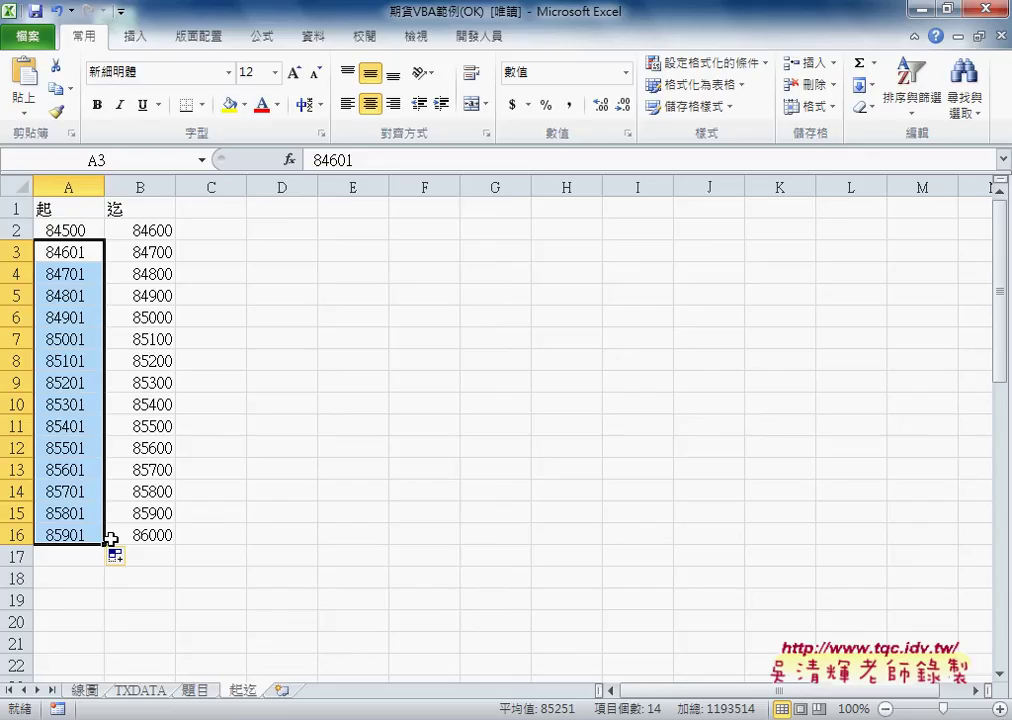
left_click(83, 690)
Step: Confirm 線圖's time column ends at 1345 in row 301, then go back to 起迄
left_click(84, 624)
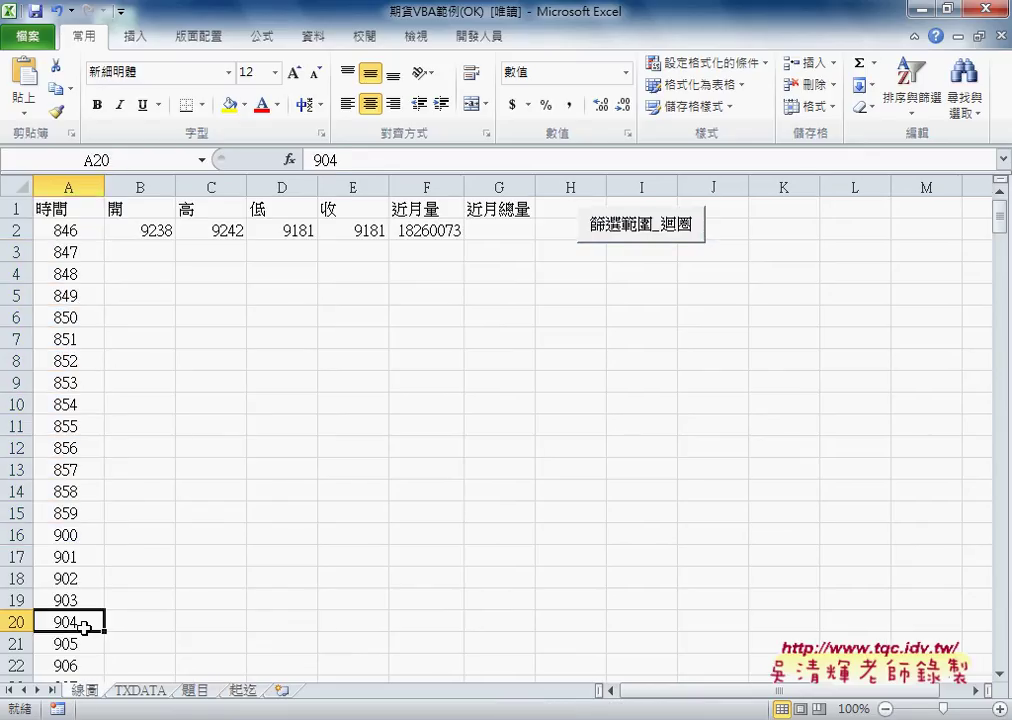
key("ctrl+Down")
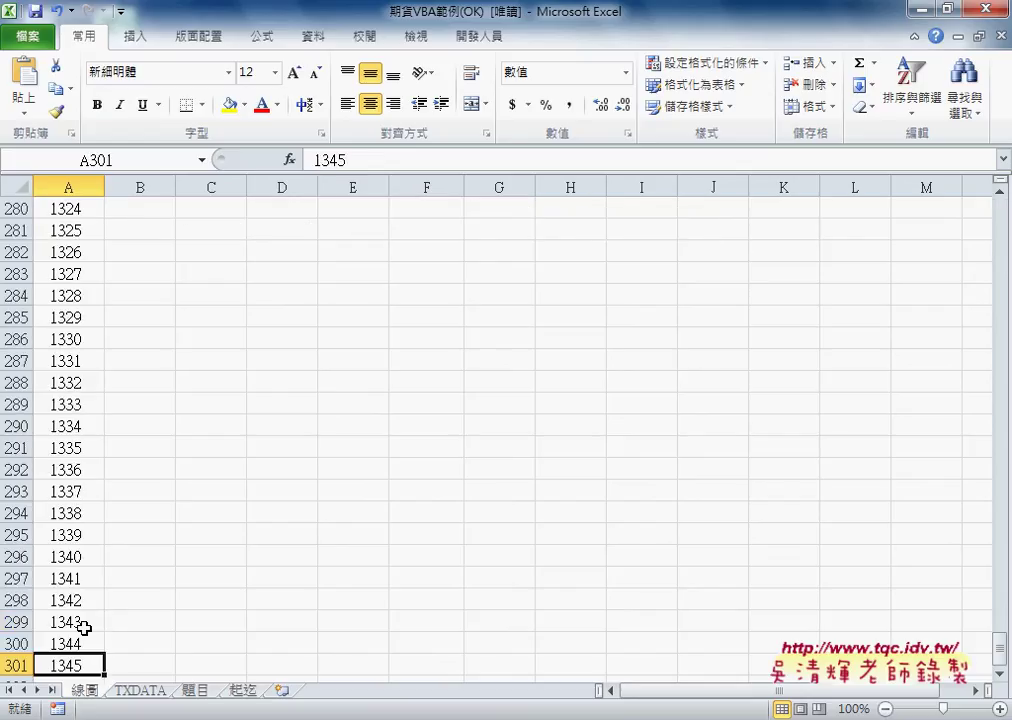
left_click(228, 690)
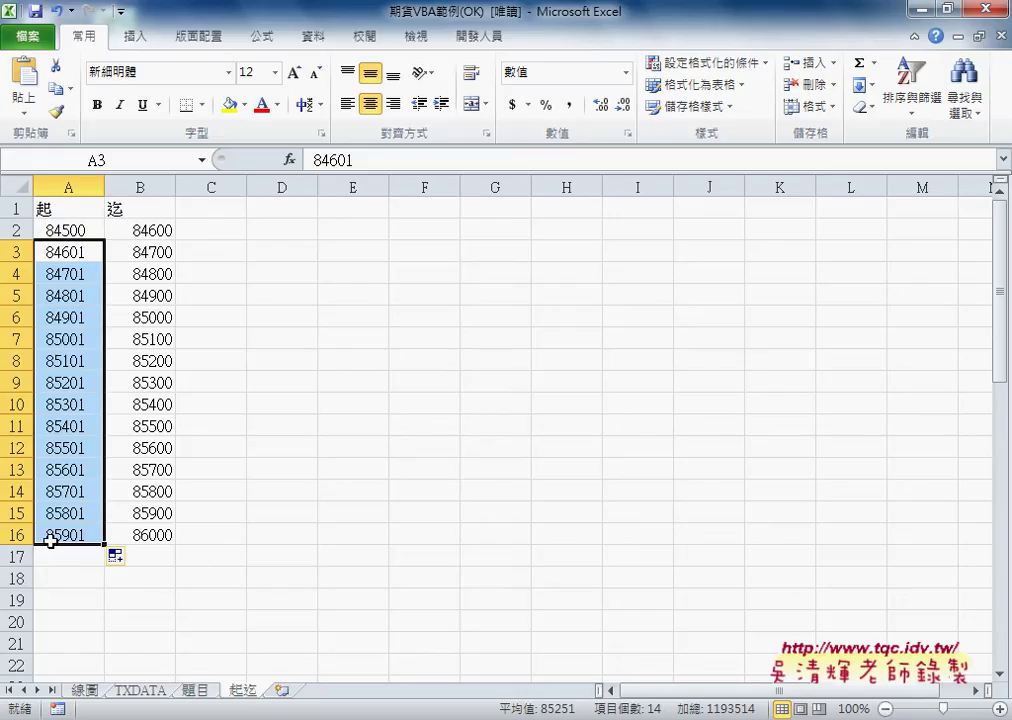
Step: Check the last end value 86000 in B16 and the empty C16 beside it
left_click(145, 540)
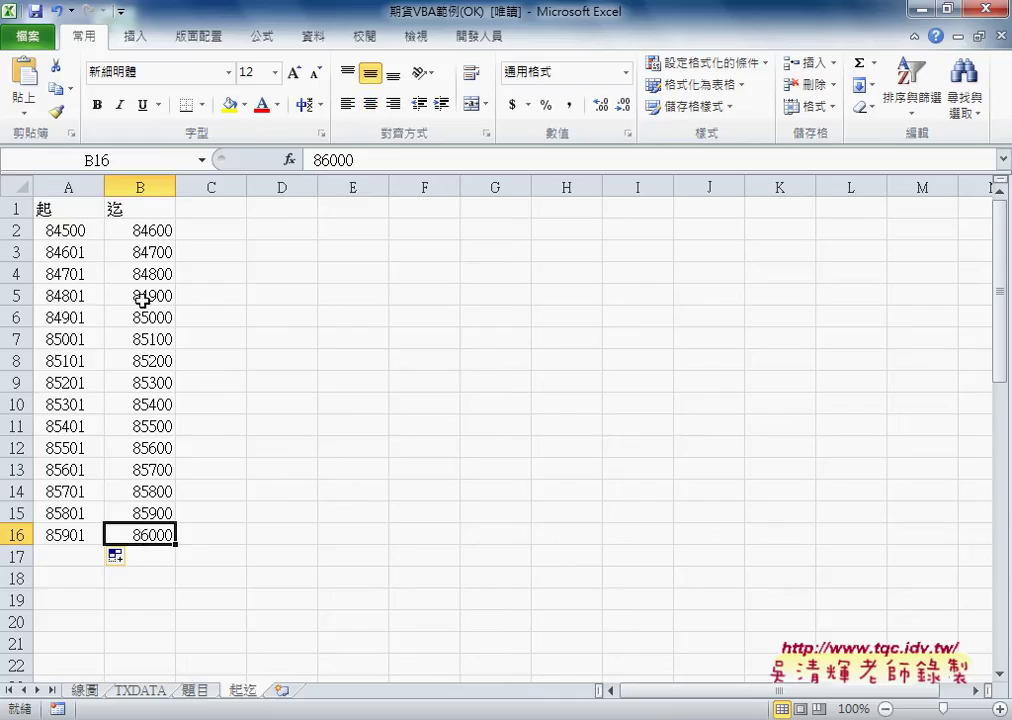
left_click(243, 535)
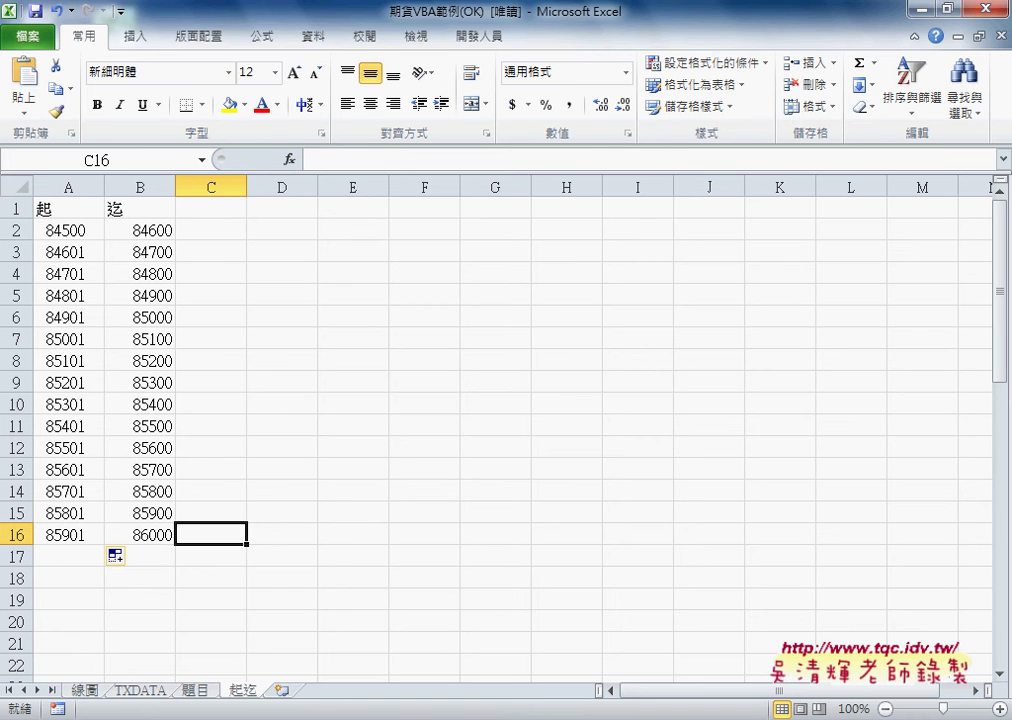
Step: Widen and reposition the VBA editor, shrinking the Project pane so full loop lines fit
left_click(779, 640)
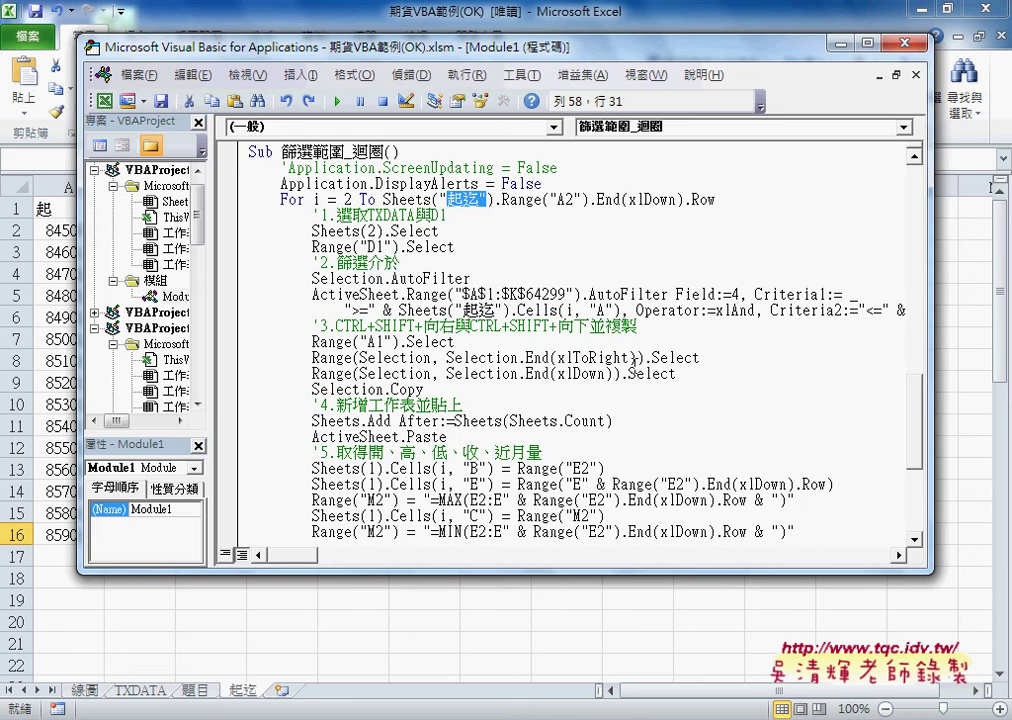
left_click_drag(281, 199, 726, 201)
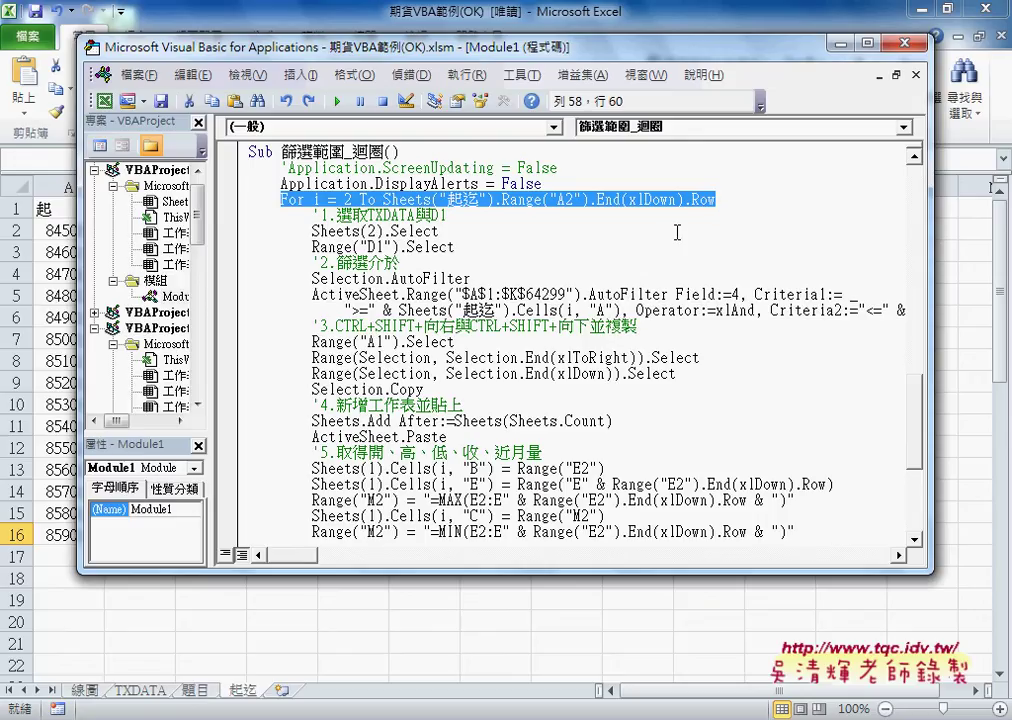
scroll(597, 325, "down", 2)
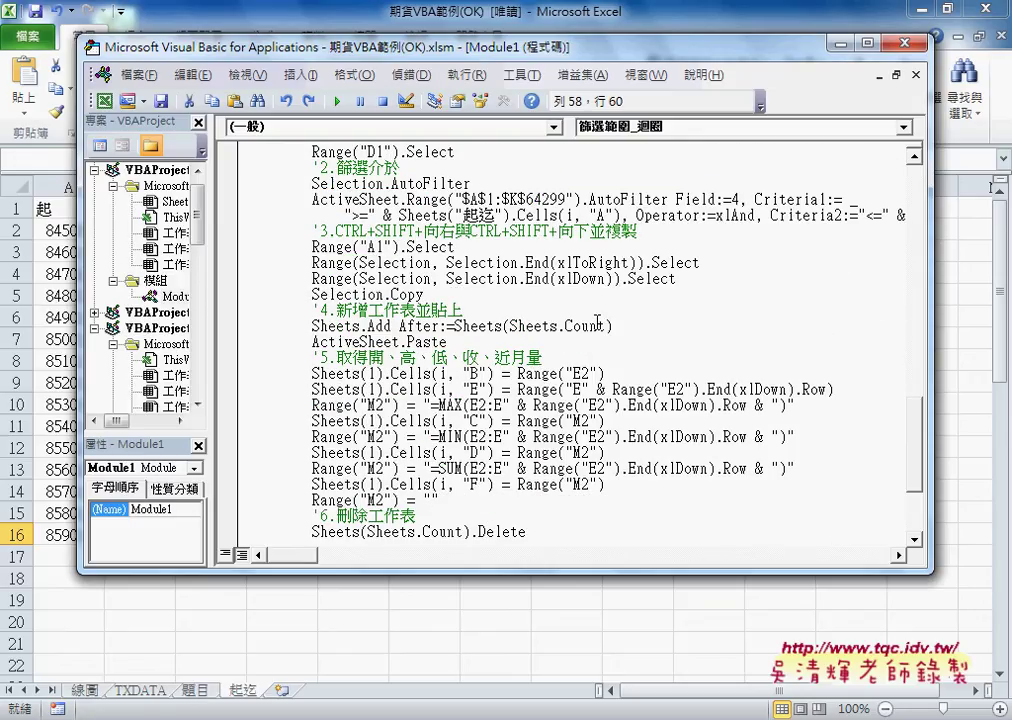
scroll(597, 325, "down", 2)
scroll(597, 325, "up", 1)
scroll(597, 325, "up", 2)
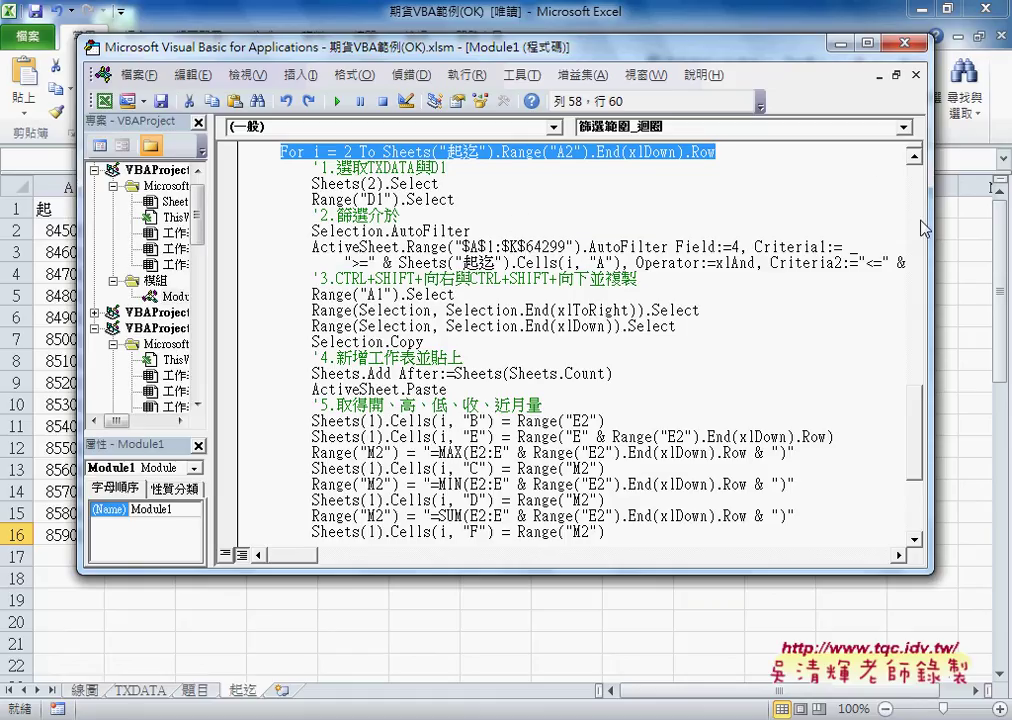
left_click_drag(929, 225, 1003, 221)
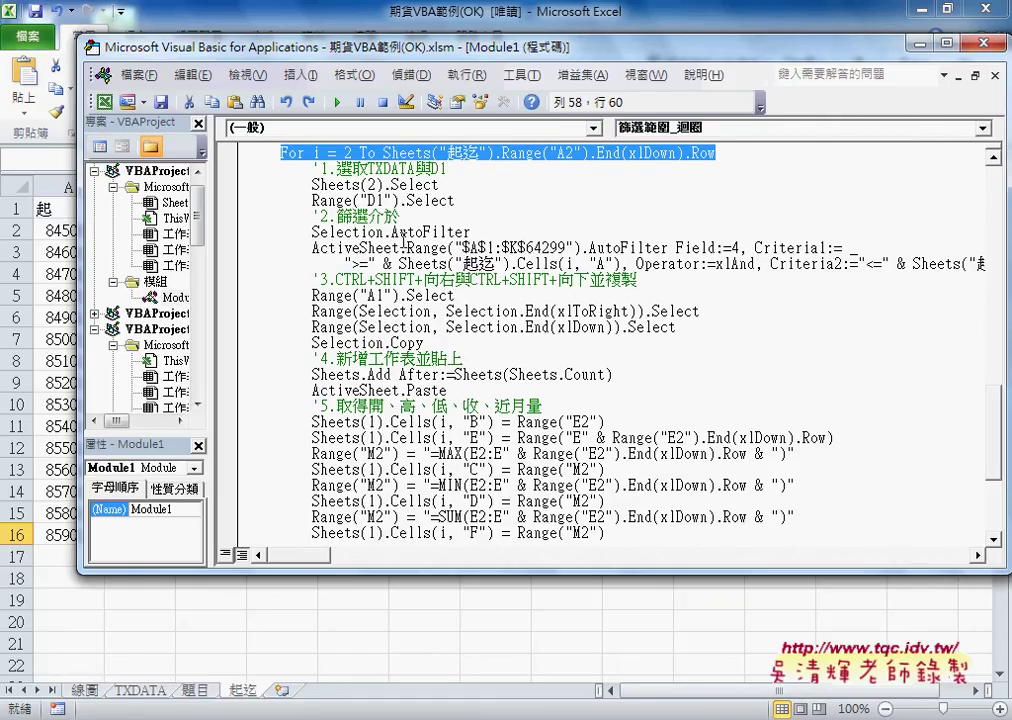
left_click_drag(210, 240, 116, 242)
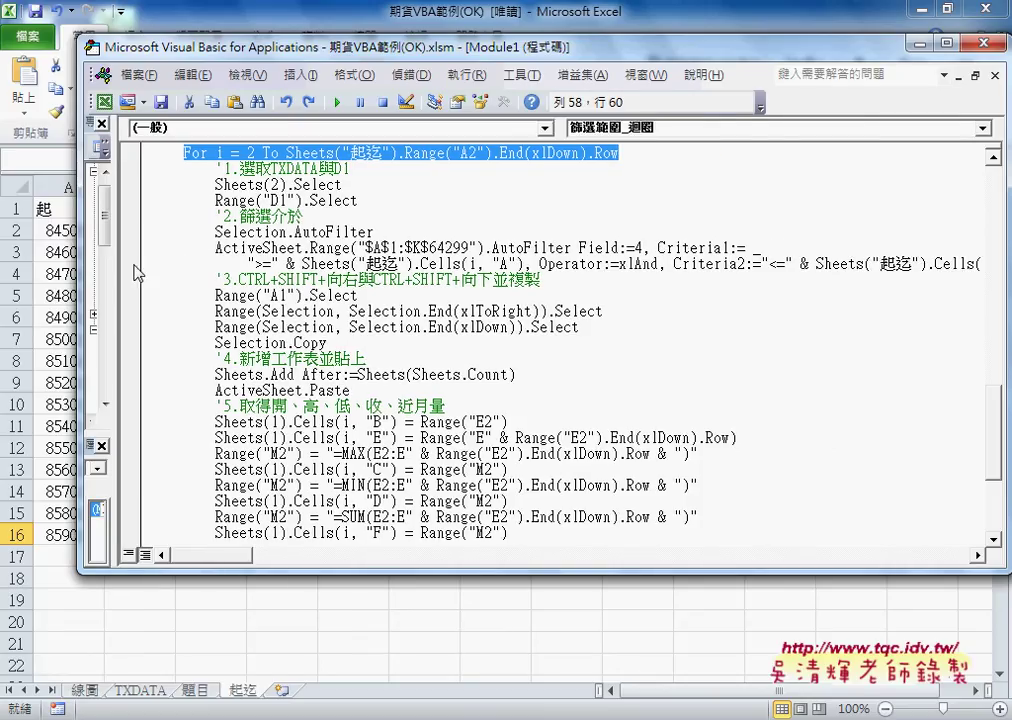
left_click_drag(215, 37, 152, 56)
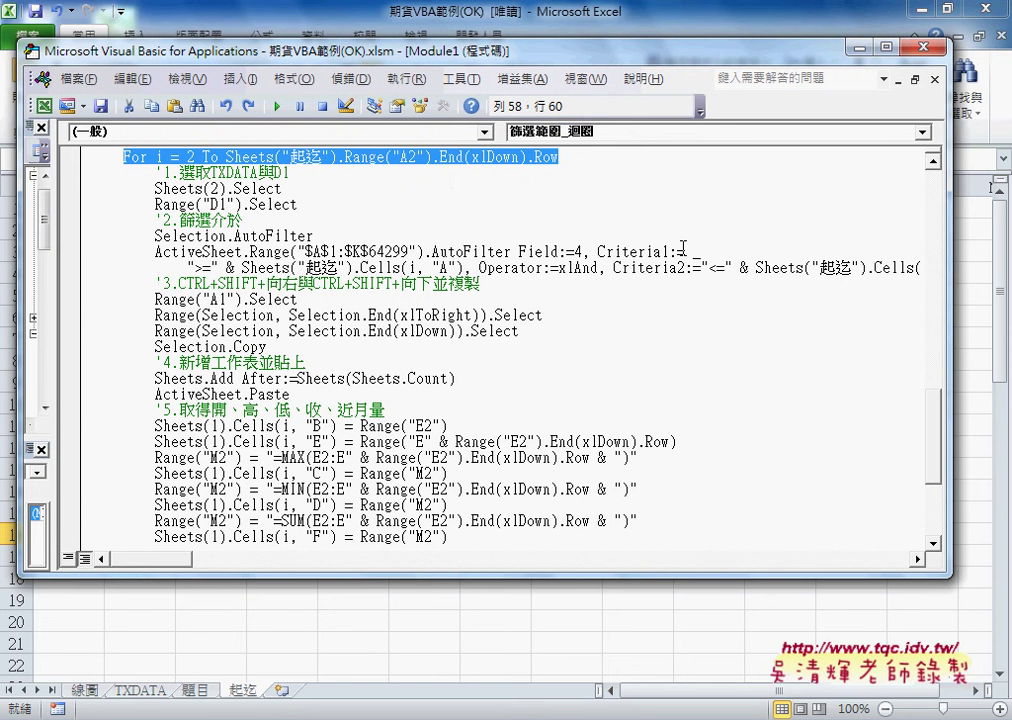
left_click_drag(949, 284, 1006, 285)
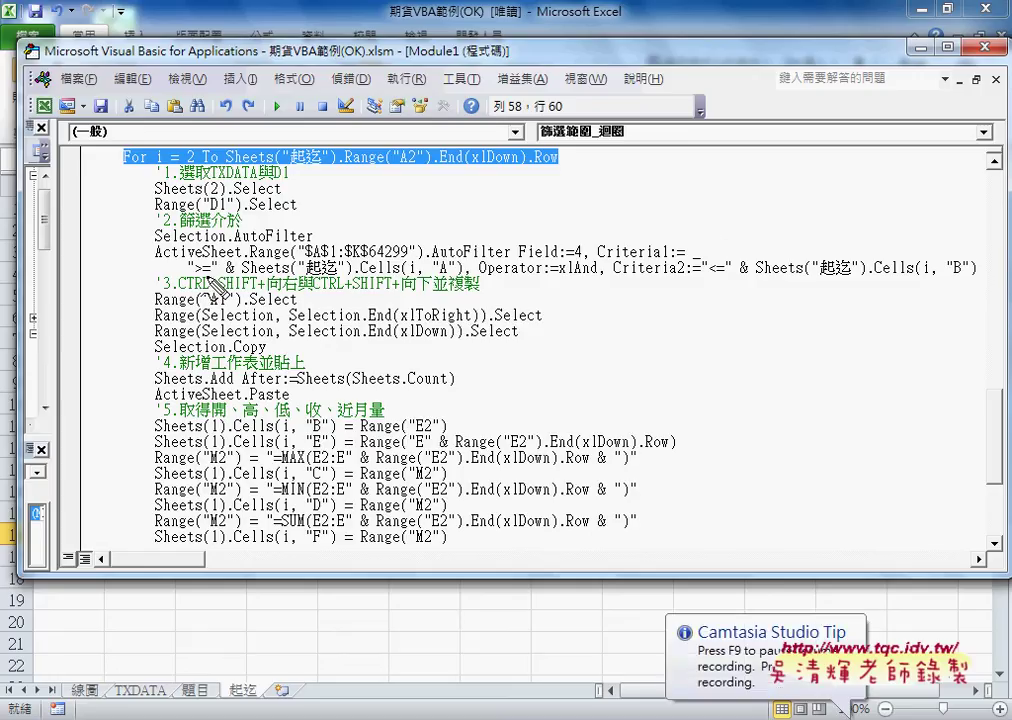
Step: Mark up the loop's AutoFilter start/end criteria and the open, high, low, close, volume lines
left_click_drag(243, 282, 462, 279)
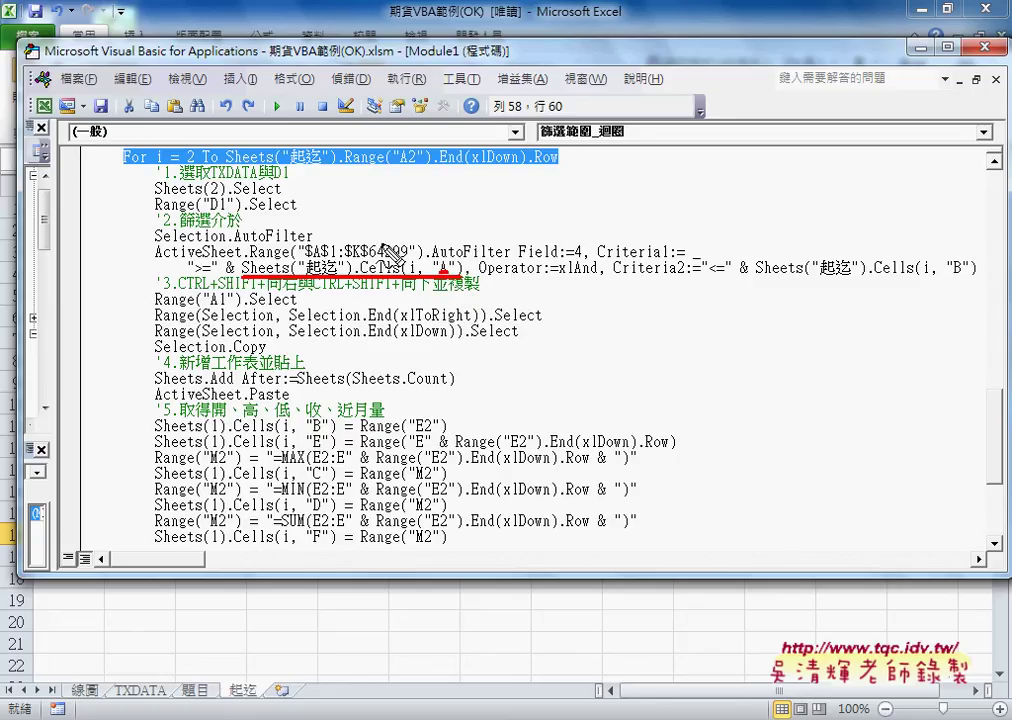
left_click_drag(946, 273, 965, 273)
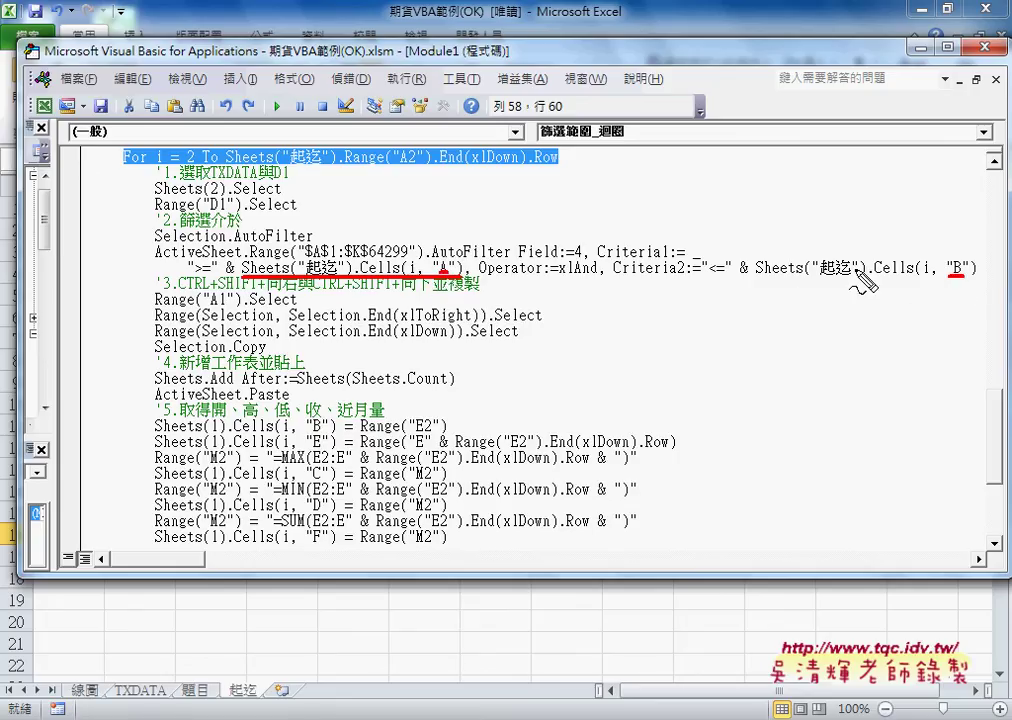
left_click_drag(664, 277, 688, 277)
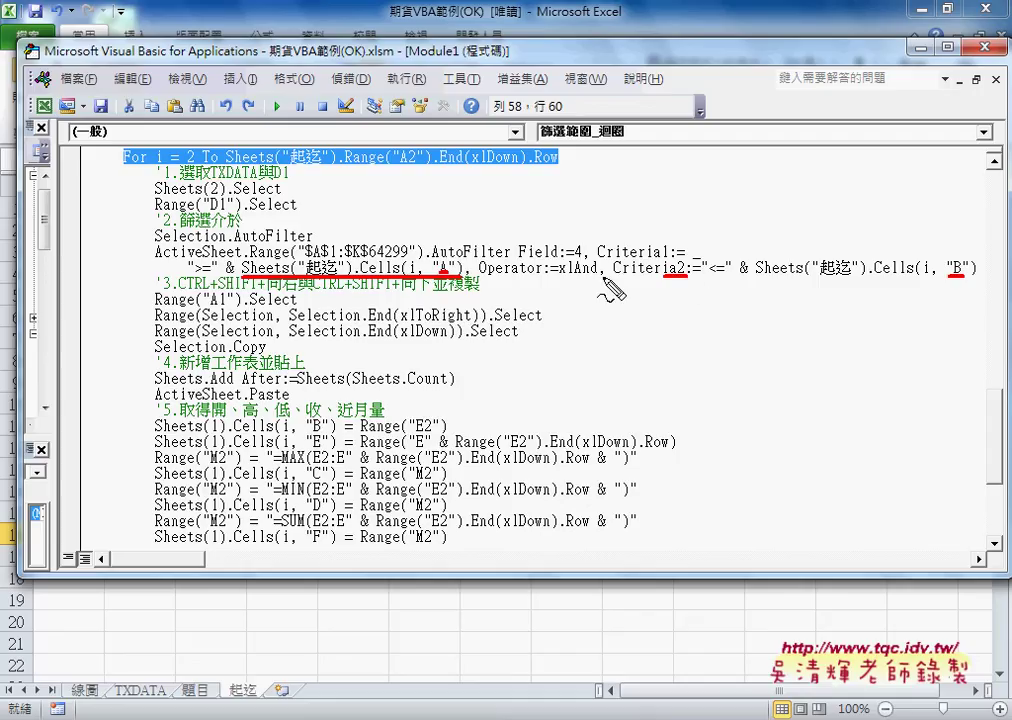
left_click_drag(638, 261, 656, 261)
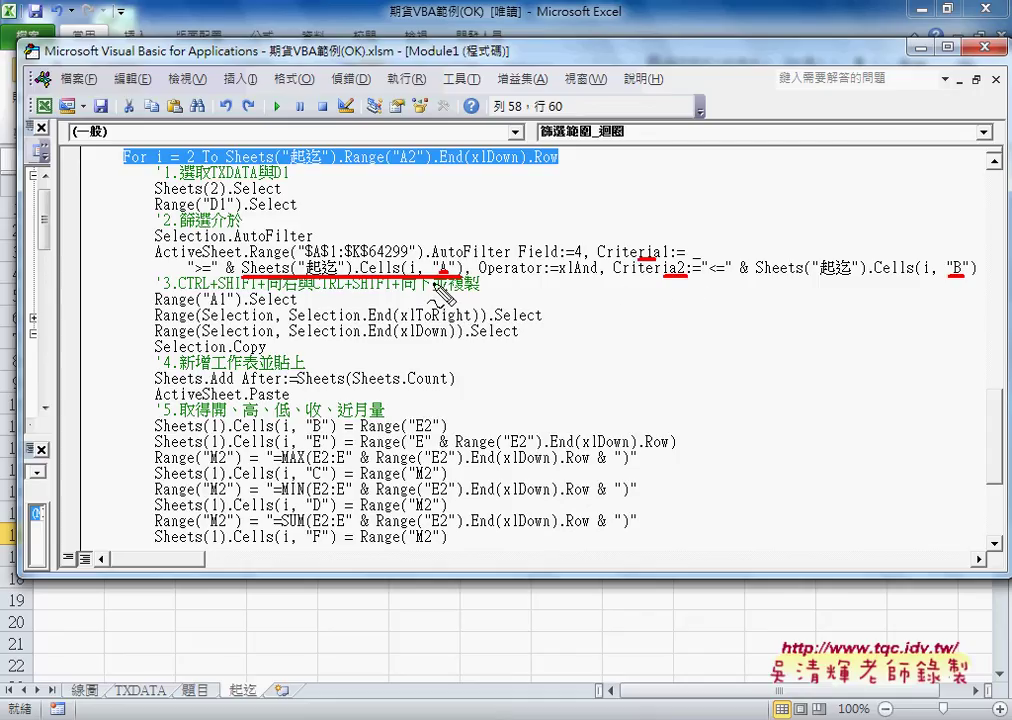
left_click_drag(578, 277, 592, 277)
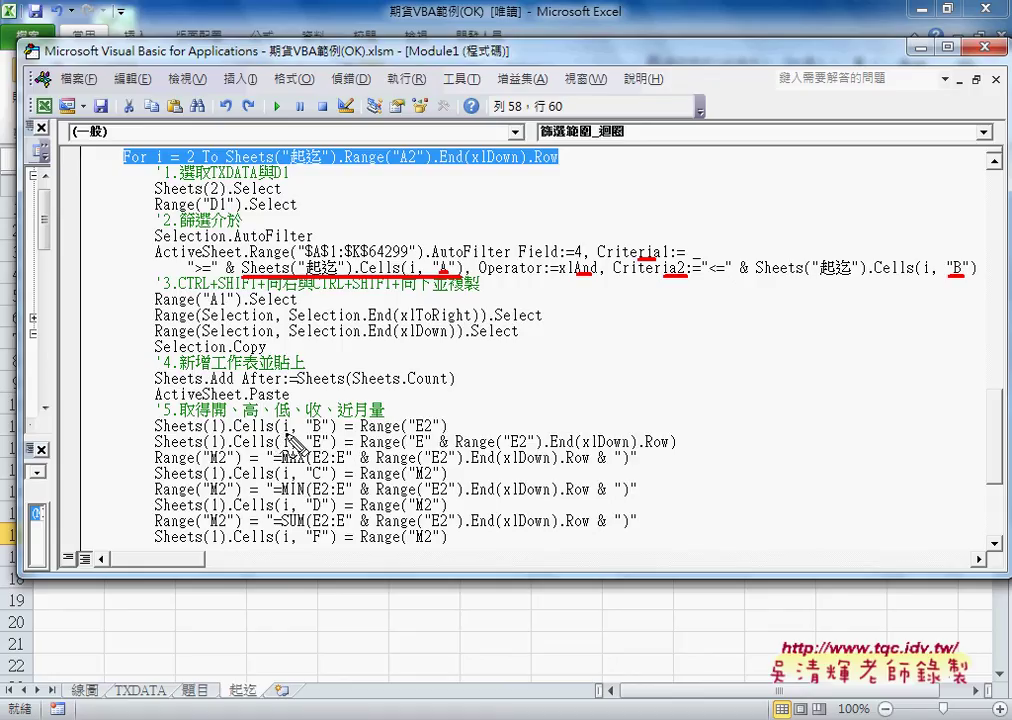
left_click_drag(92, 668, 98, 672)
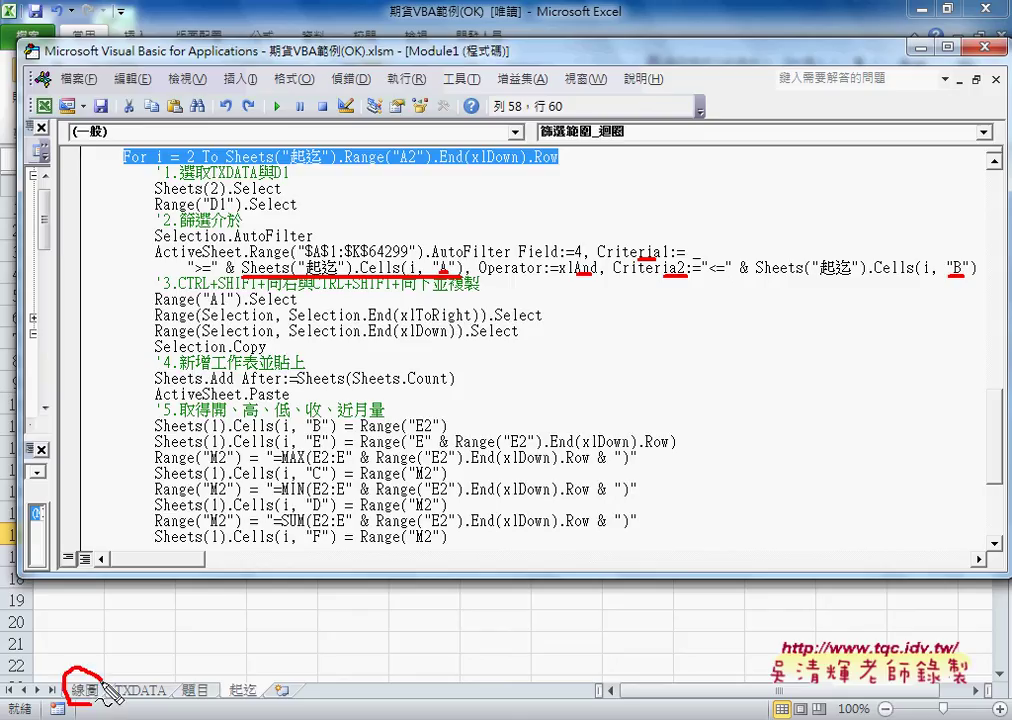
left_click_drag(306, 434, 322, 434)
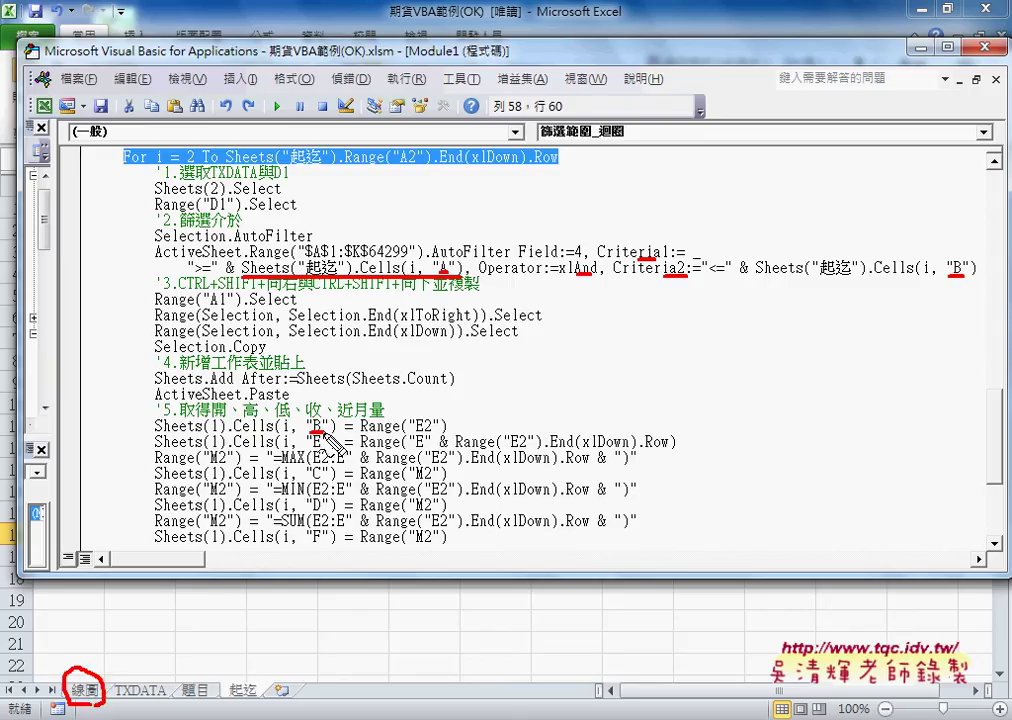
left_click_drag(415, 421, 531, 449)
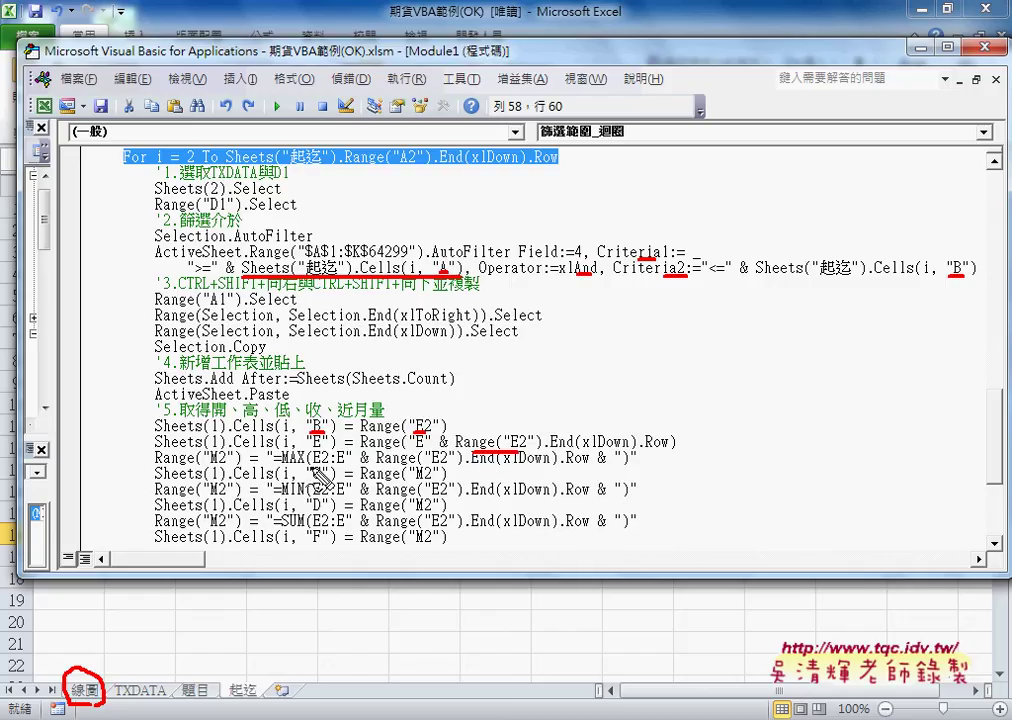
left_click_drag(282, 464, 306, 464)
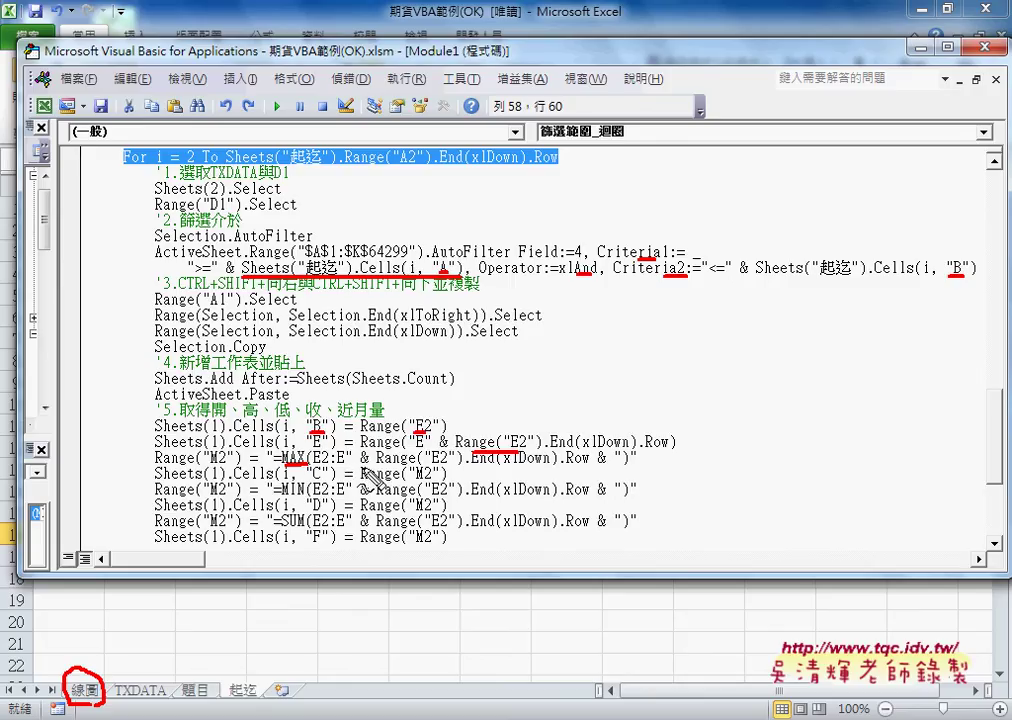
left_click_drag(350, 465, 598, 464)
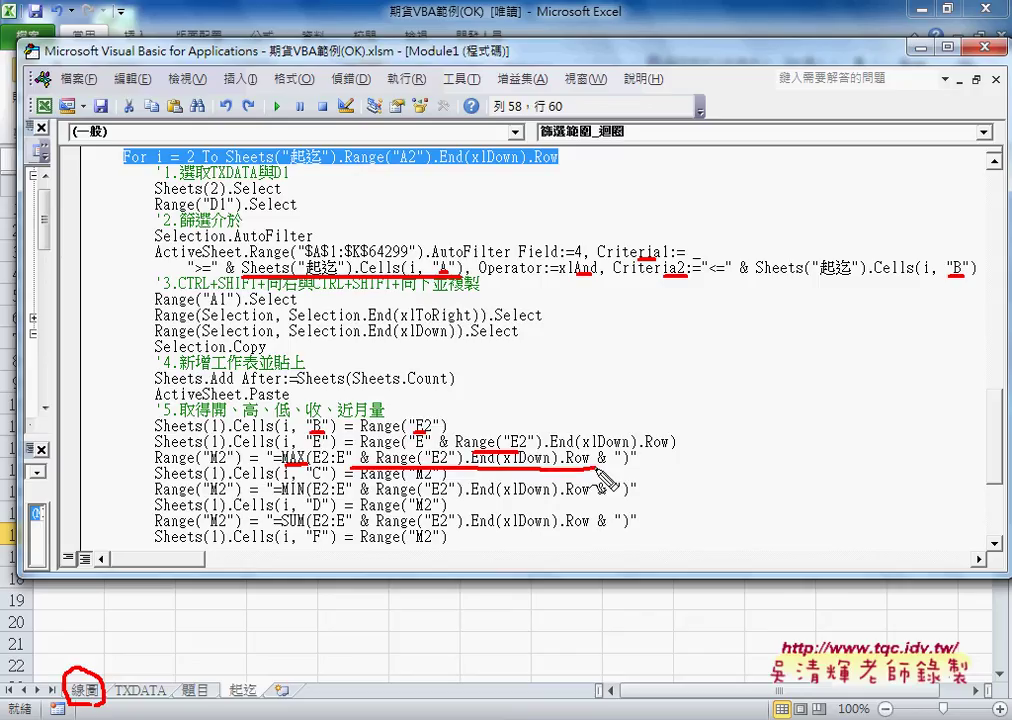
mouse_move(215, 452)
left_mouse_down()
mouse_move(148, 463)
mouse_move(243, 462)
left_mouse_up()
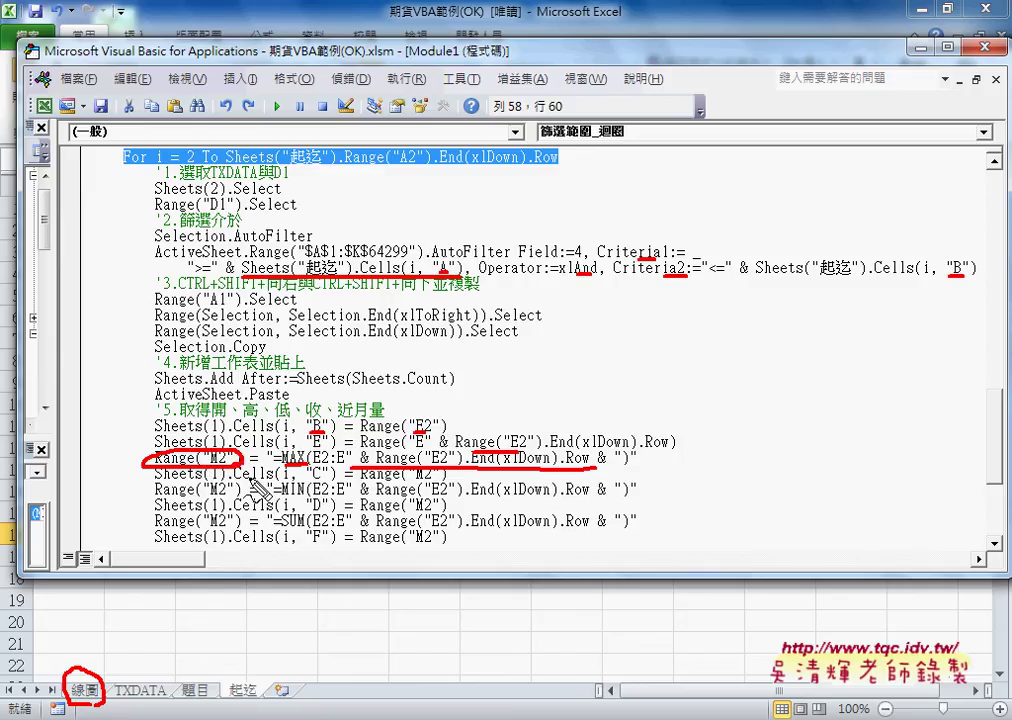
mouse_move(304, 481)
left_mouse_down()
mouse_move(320, 481)
mouse_move(322, 497)
left_mouse_up()
mouse_move(305, 513)
left_mouse_down()
mouse_move(319, 513)
mouse_move(319, 544)
left_mouse_up()
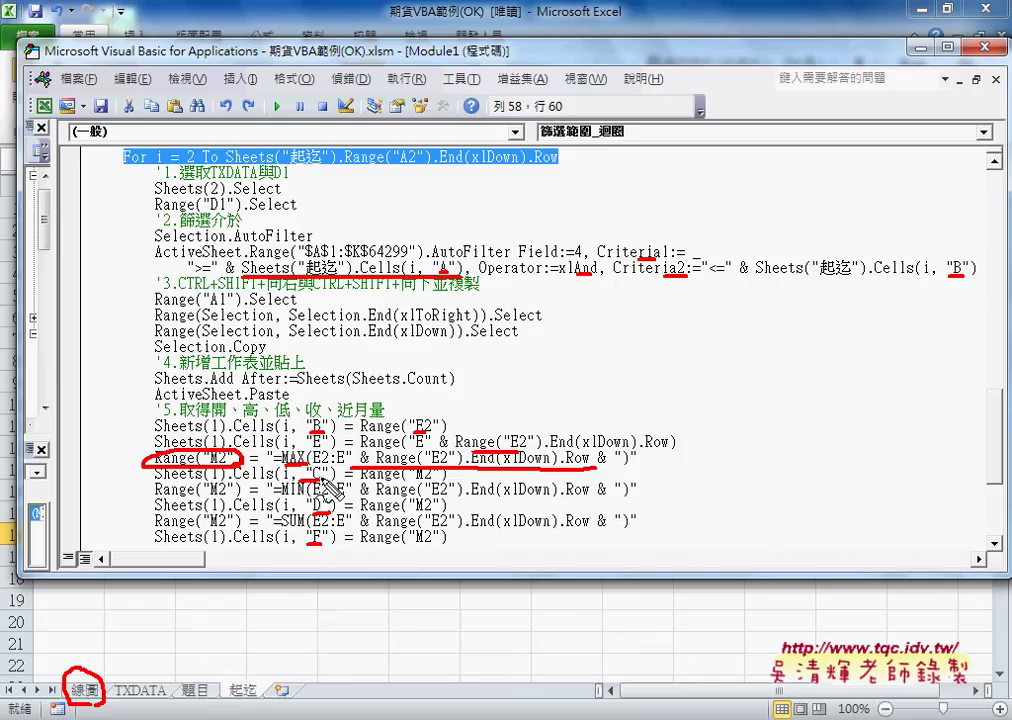
left_click_drag(244, 419, 384, 419)
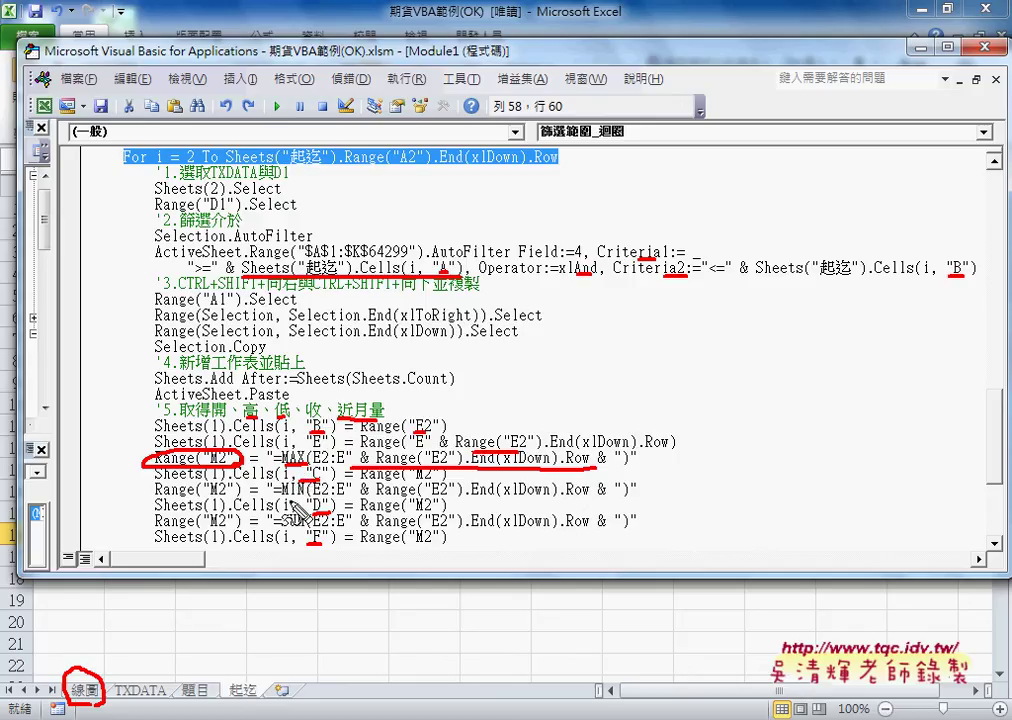
mouse_move(283, 497)
left_mouse_down()
mouse_move(300, 497)
mouse_move(300, 528)
left_mouse_up()
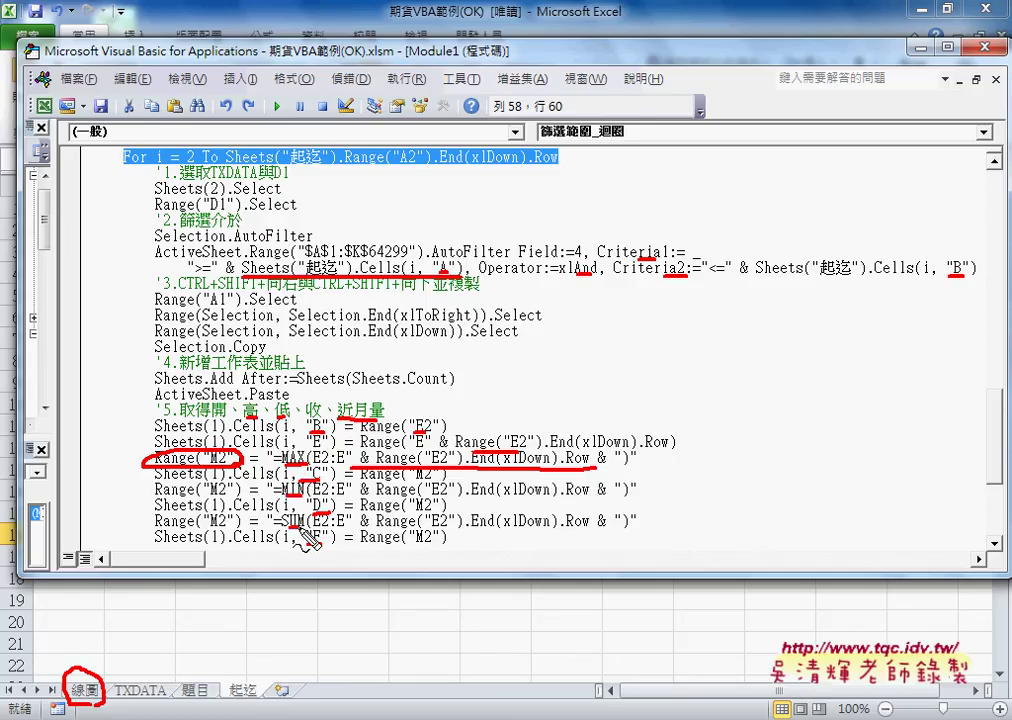
key("Escape")
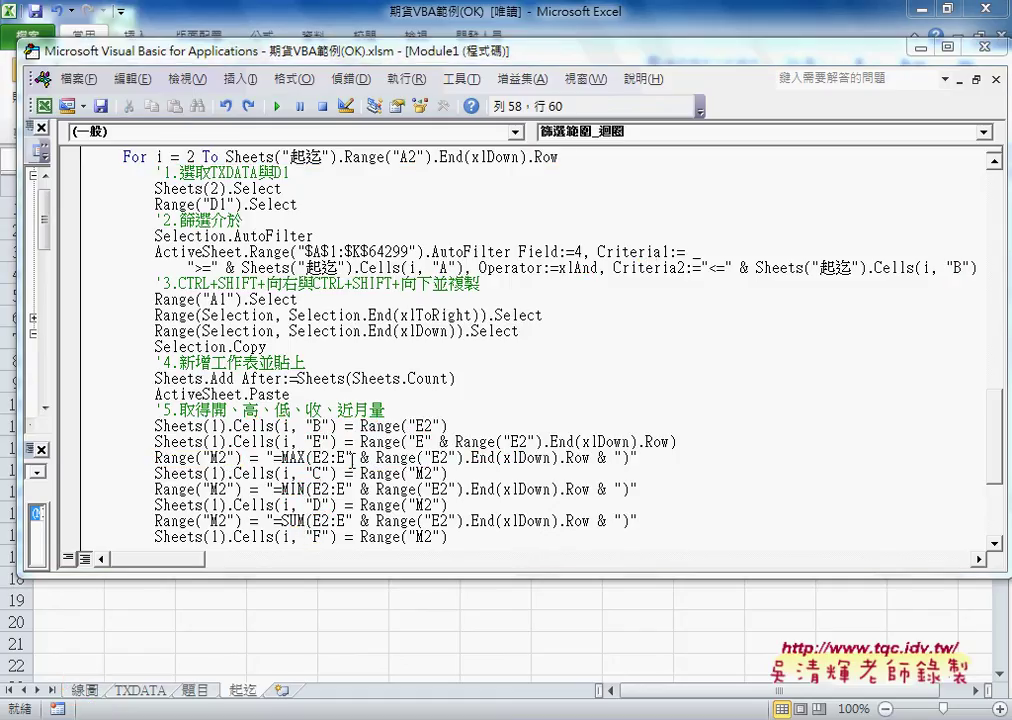
Step: Scroll to the macro's closing Sheets(1).Select and move the editor aside
scroll(304, 528, "down", 2)
scroll(86, 414, "down", 1)
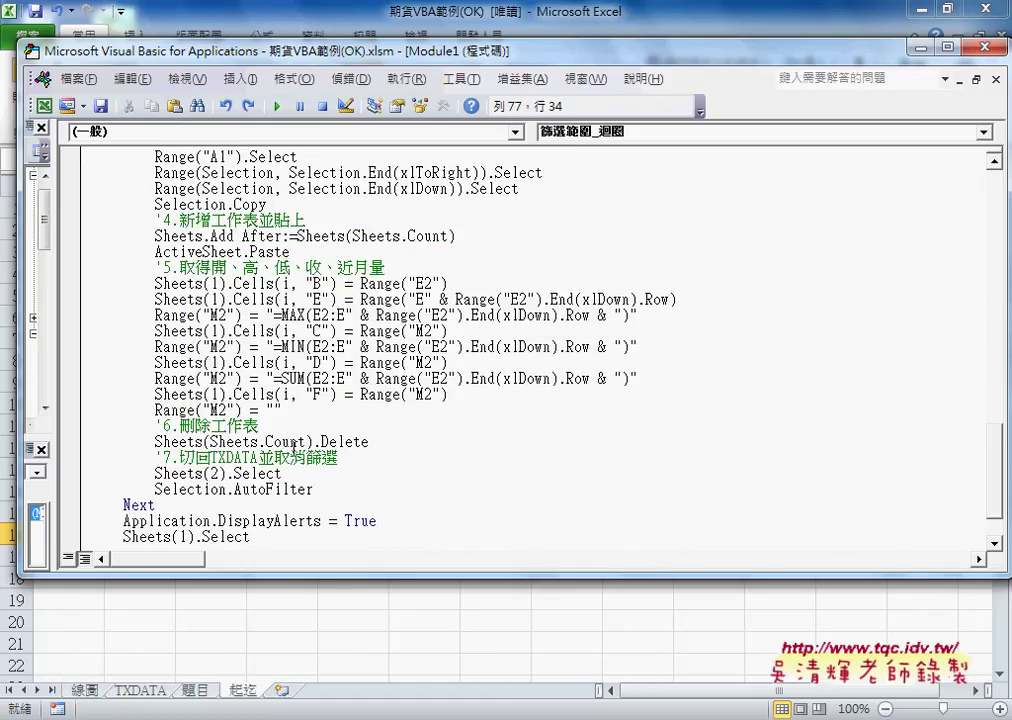
scroll(86, 414, "down", 1)
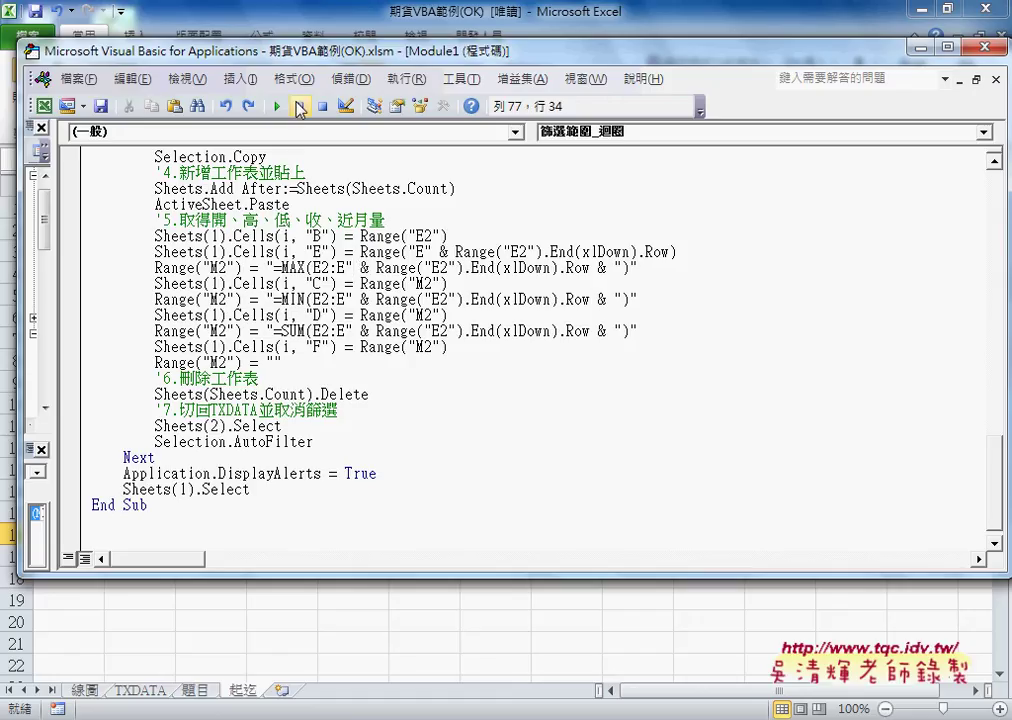
left_click_drag(200, 50, 446, 67)
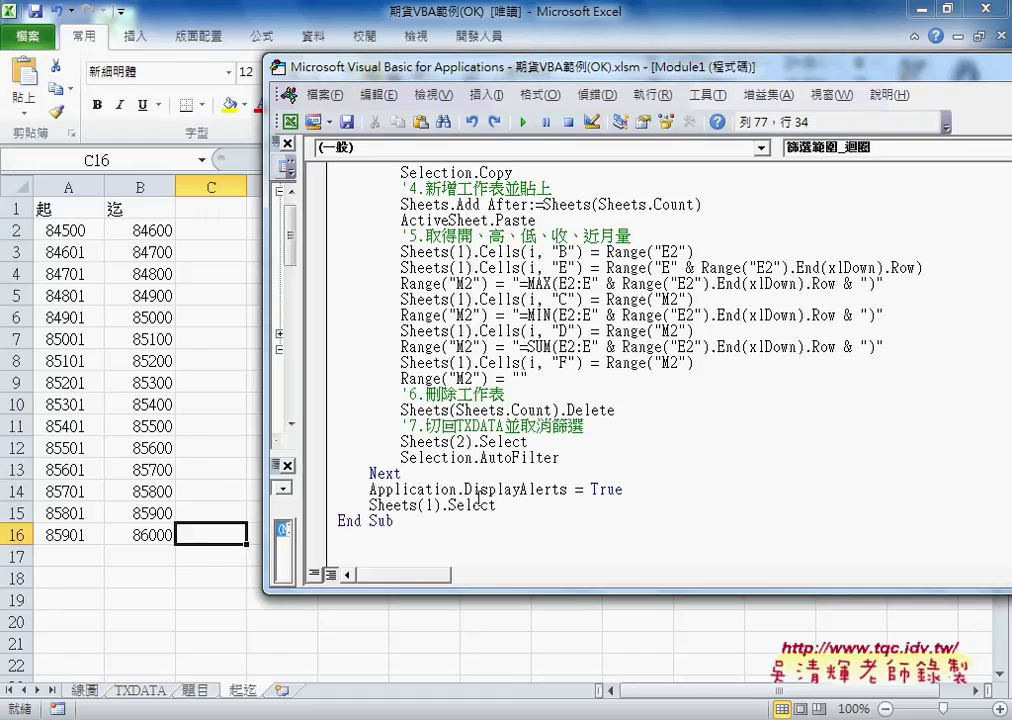
left_click_drag(369, 505, 498, 505)
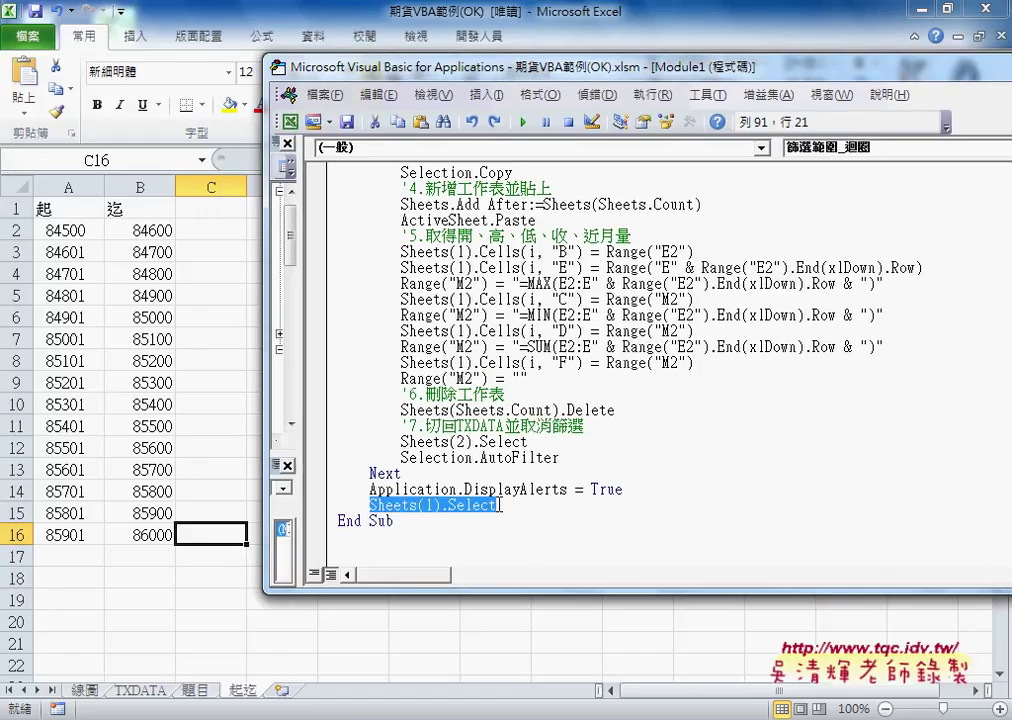
Step: Run 篩選範圍_迴圈 from the top of 線圖 to fill 開, 高, 低, 收, 近月量 for 846–900
left_click(85, 690)
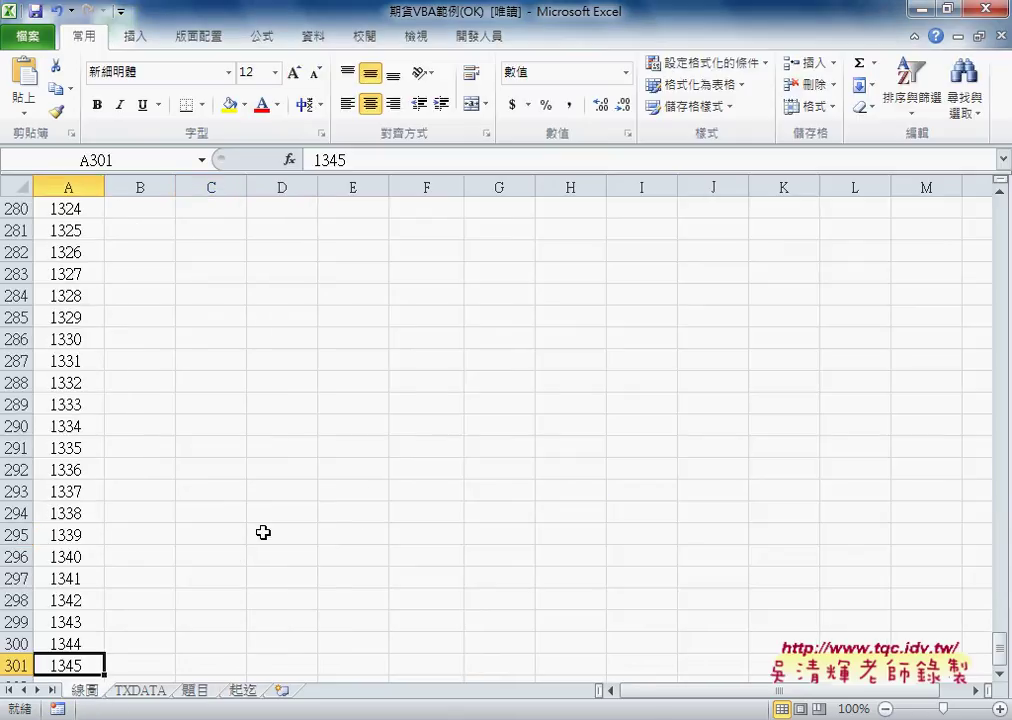
scroll(263, 532, "up", 11)
key("ctrl+Home")
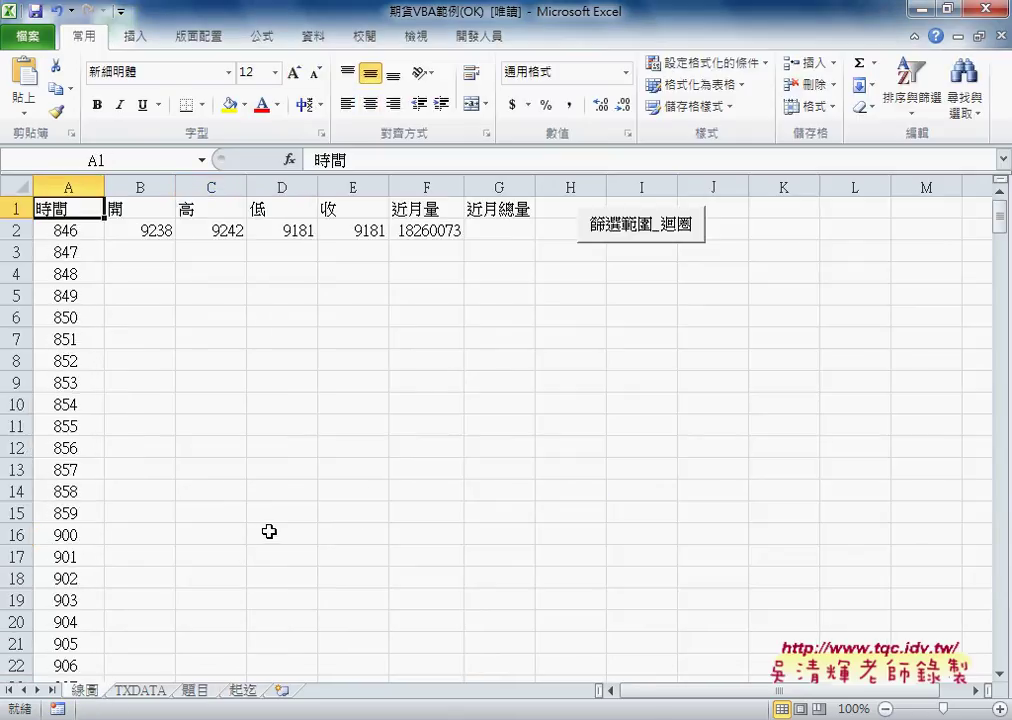
left_click(668, 228)
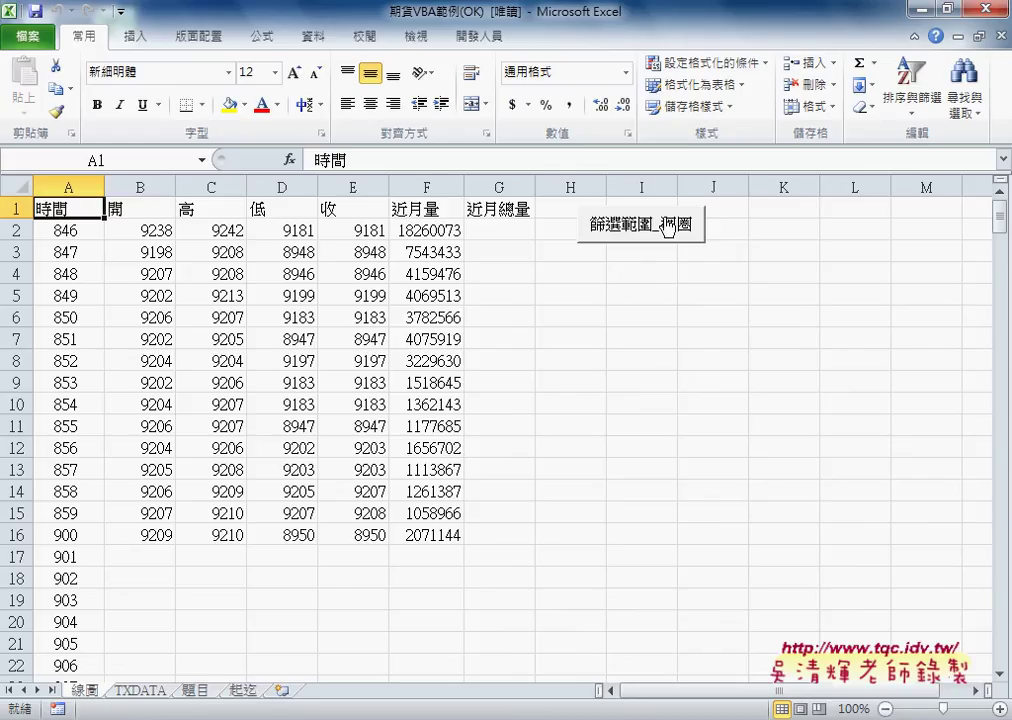
left_click(499, 232)
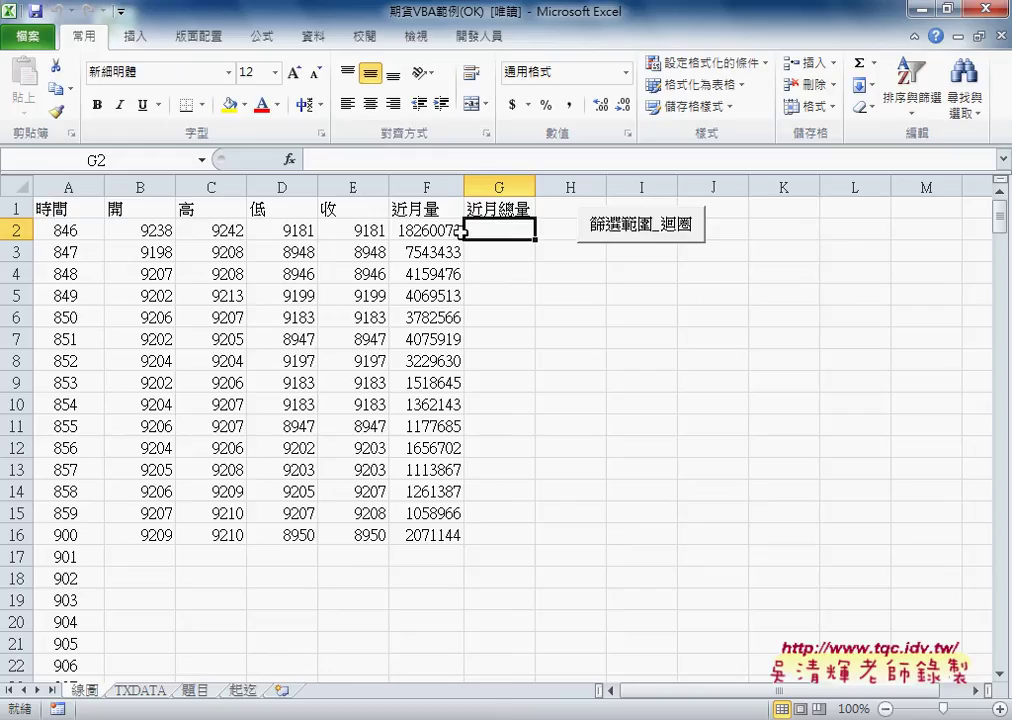
Step: Enter =F2 in G2 as the first 近月總量 total
left_click(445, 229)
left_click(512, 233)
left_click(345, 161)
type("=")
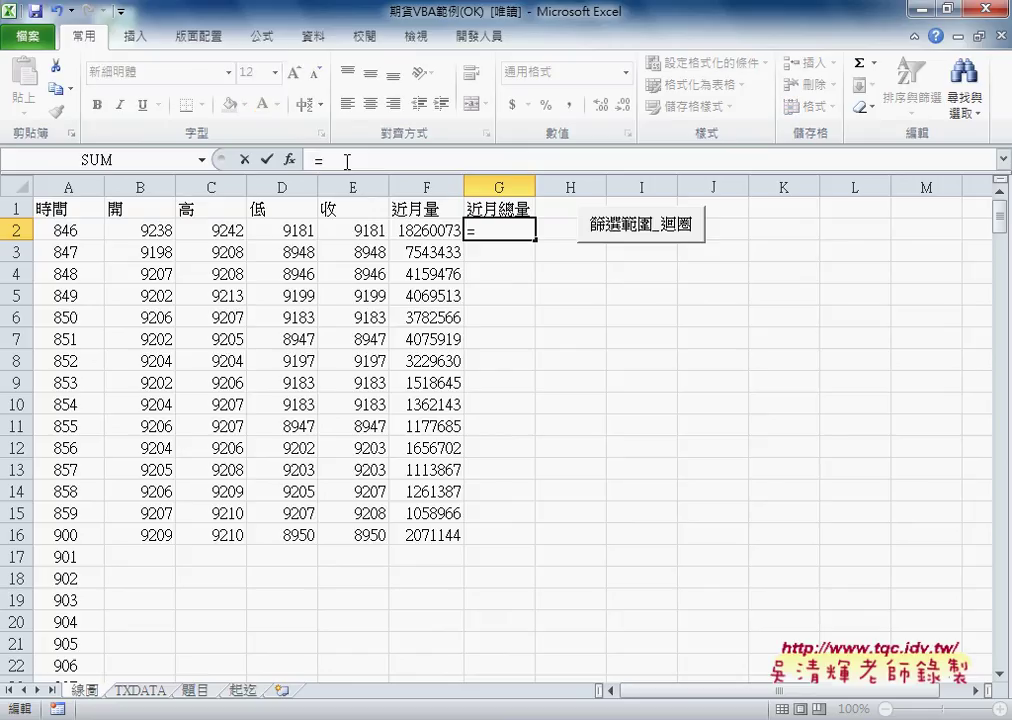
left_click(444, 231)
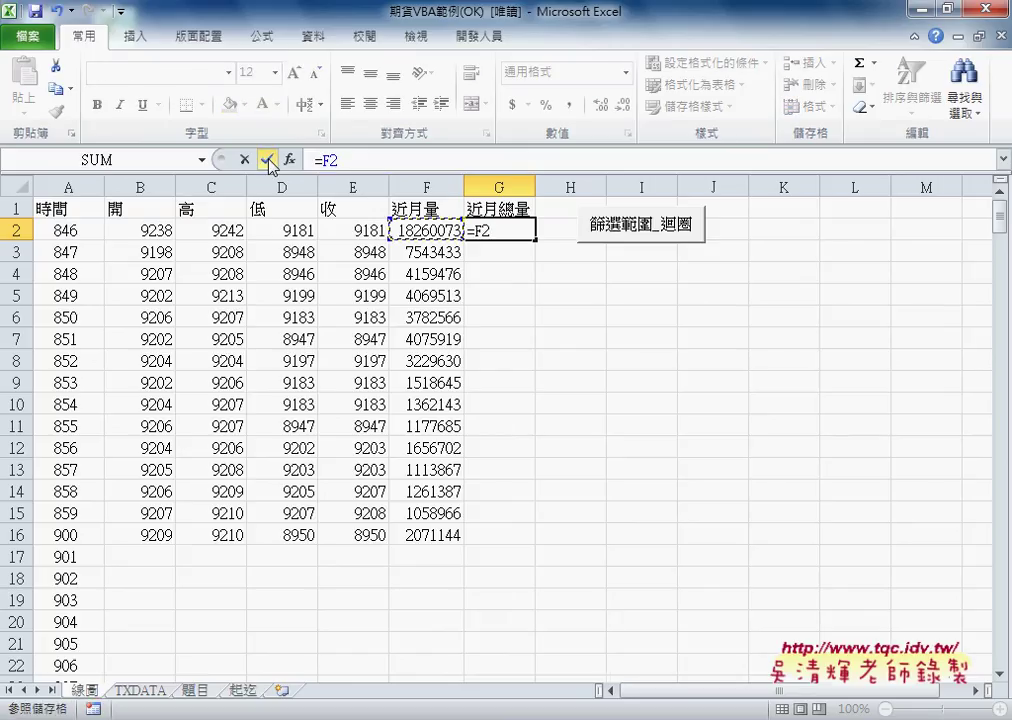
left_click(266, 159)
Step: Enter =G2+F3 in G3 and fill the running total down to G16, reaching 56341149
left_click(502, 254)
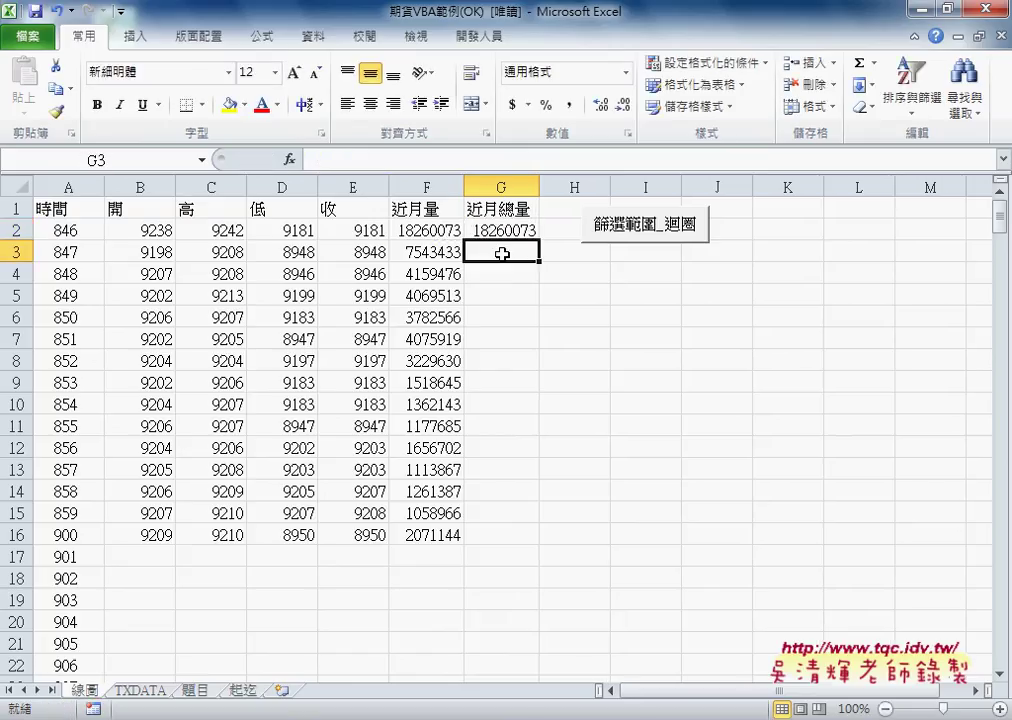
left_click(352, 161)
type("=")
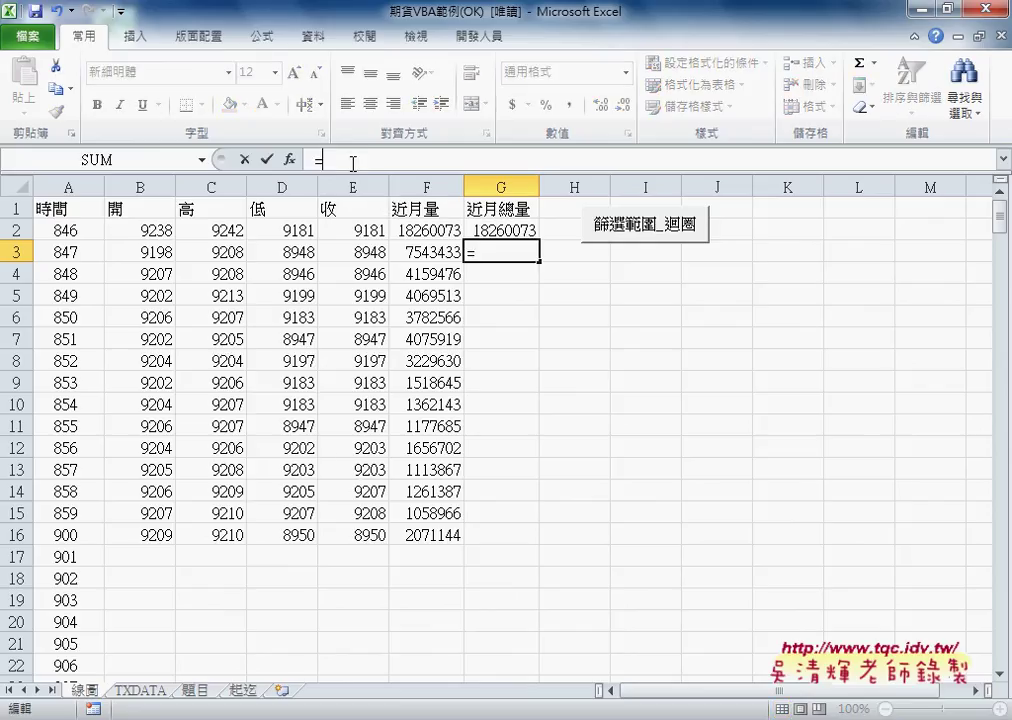
left_click(497, 231)
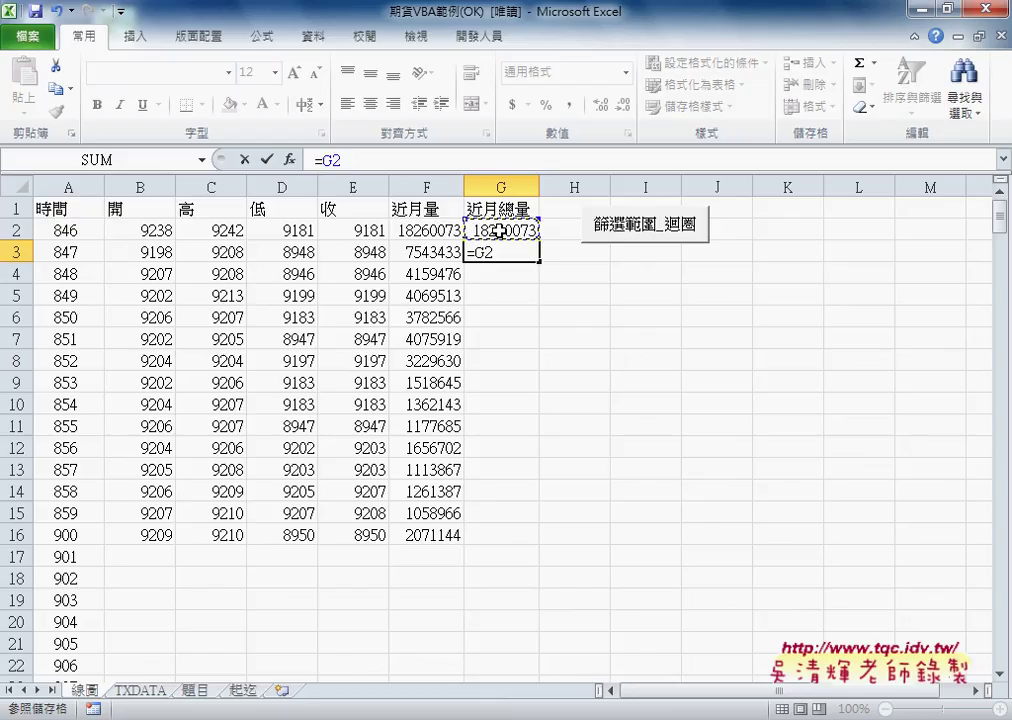
type("+")
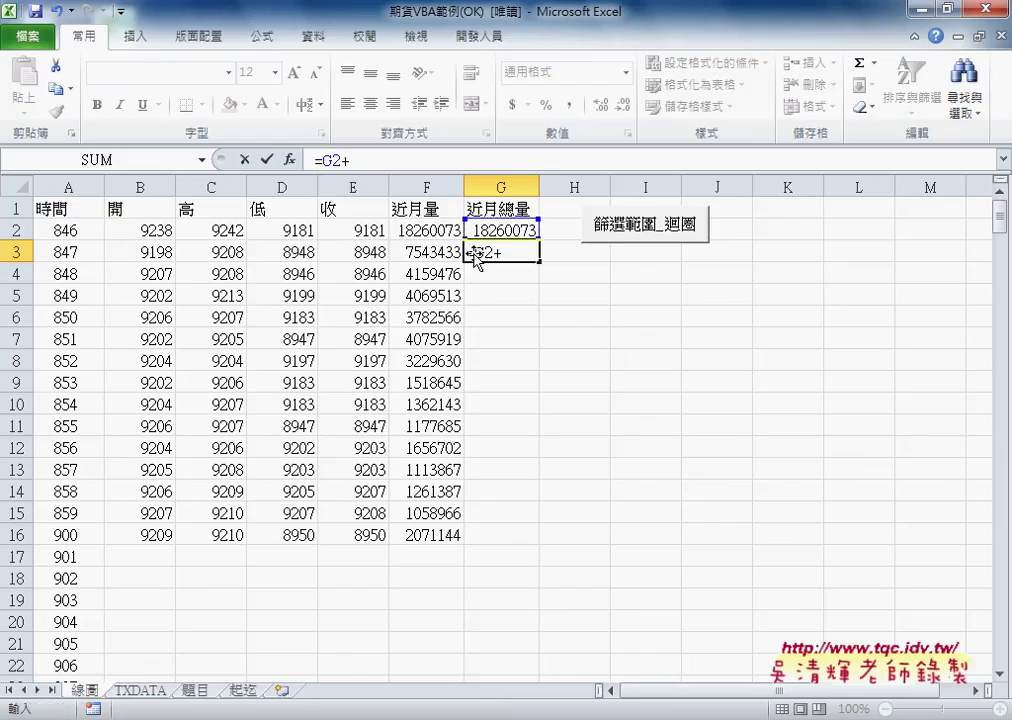
left_click(430, 253)
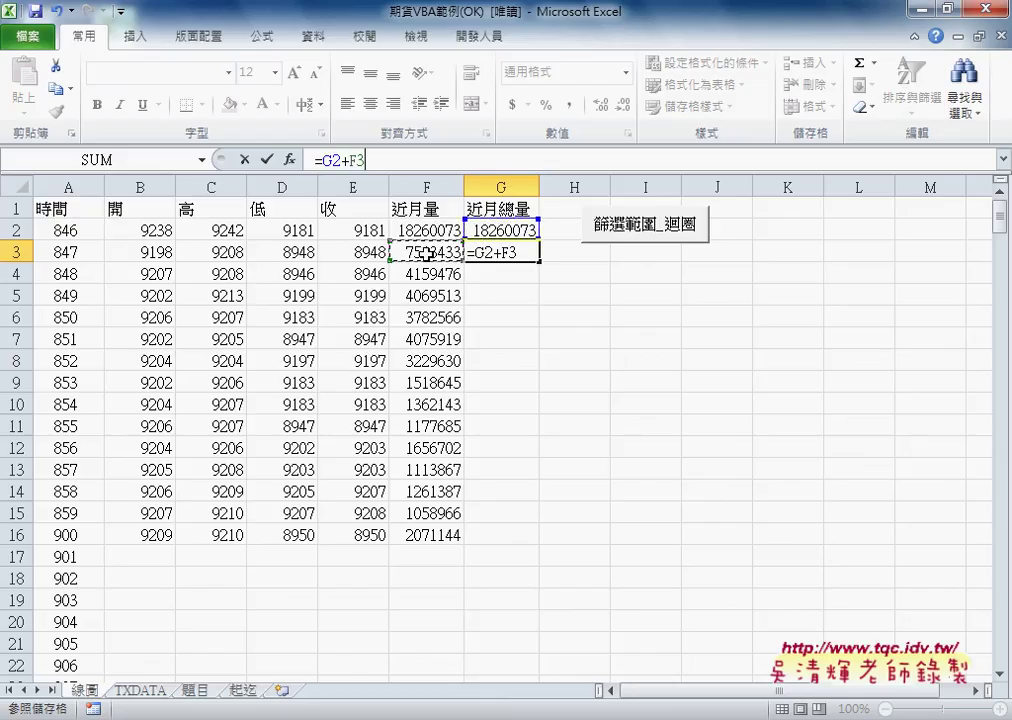
left_click(267, 159)
left_click_drag(540, 262, 532, 548)
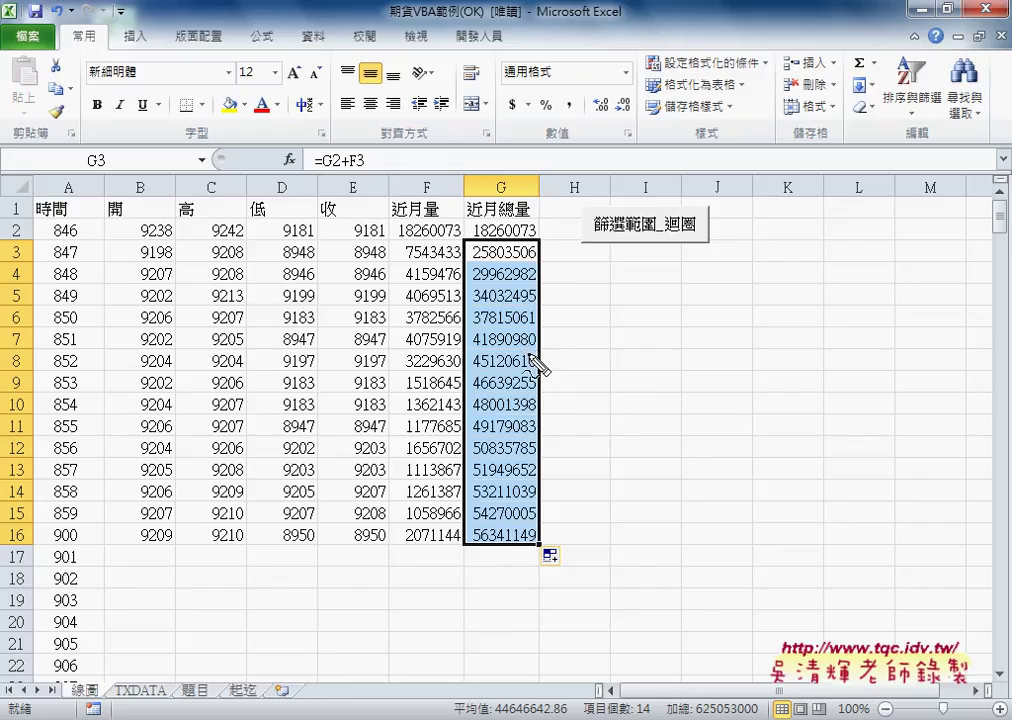
mouse_move(108, 218)
left_mouse_down()
mouse_move(421, 244)
mouse_move(125, 222)
left_mouse_up()
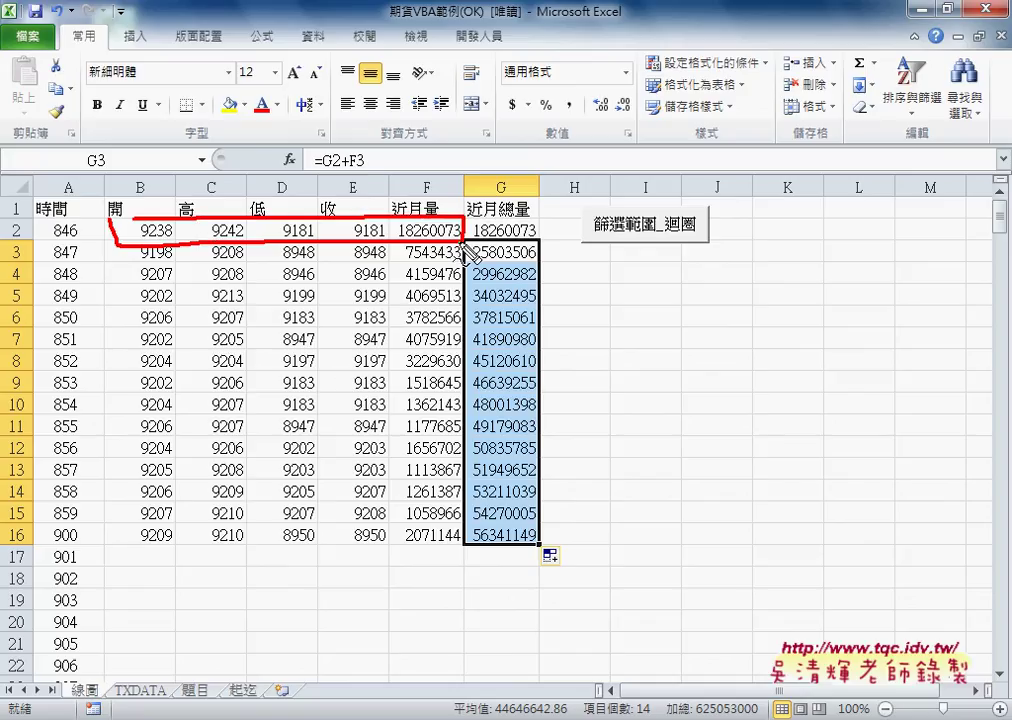
left_click_drag(300, 243, 337, 358)
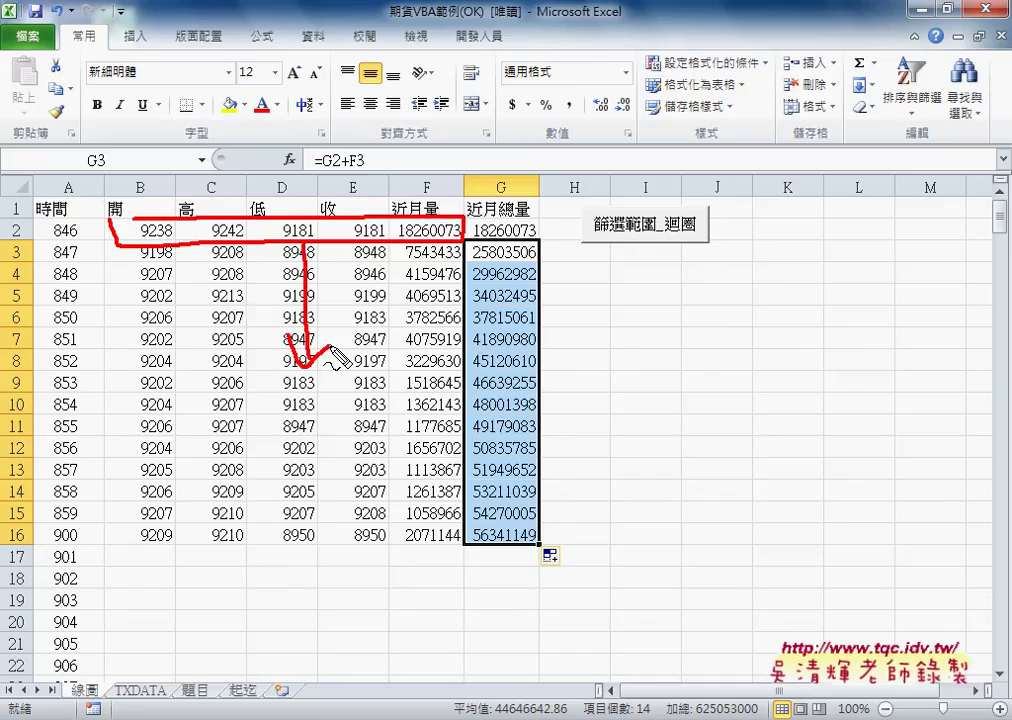
key("Escape")
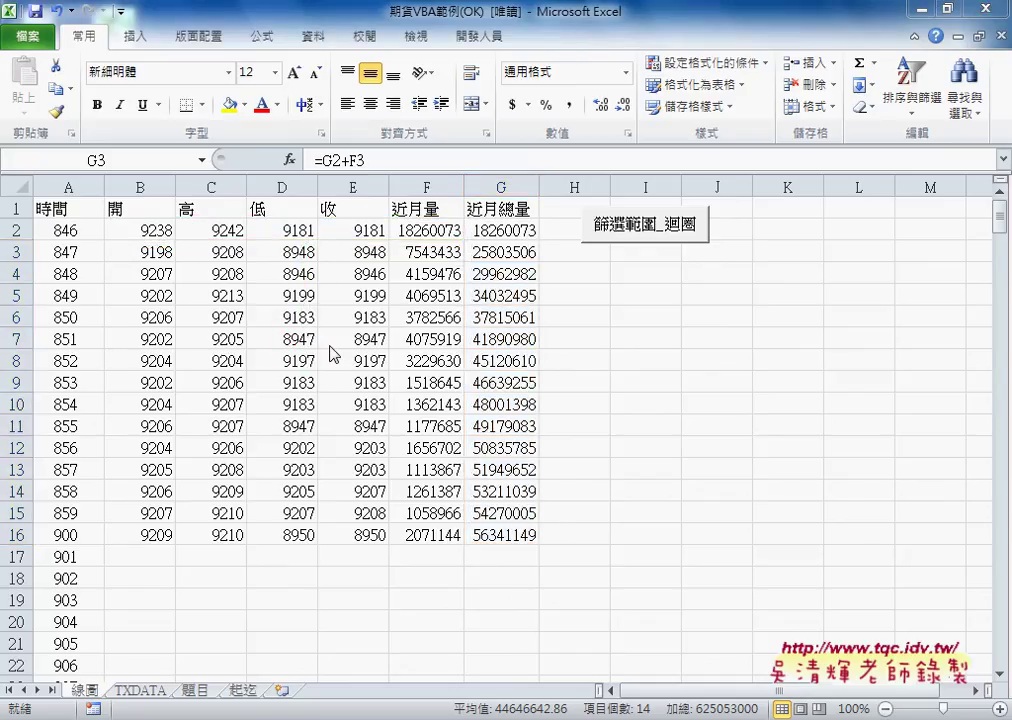
Step: Turn on AutoFilter for the trade data on the TXDATA sheet
left_click(316, 42)
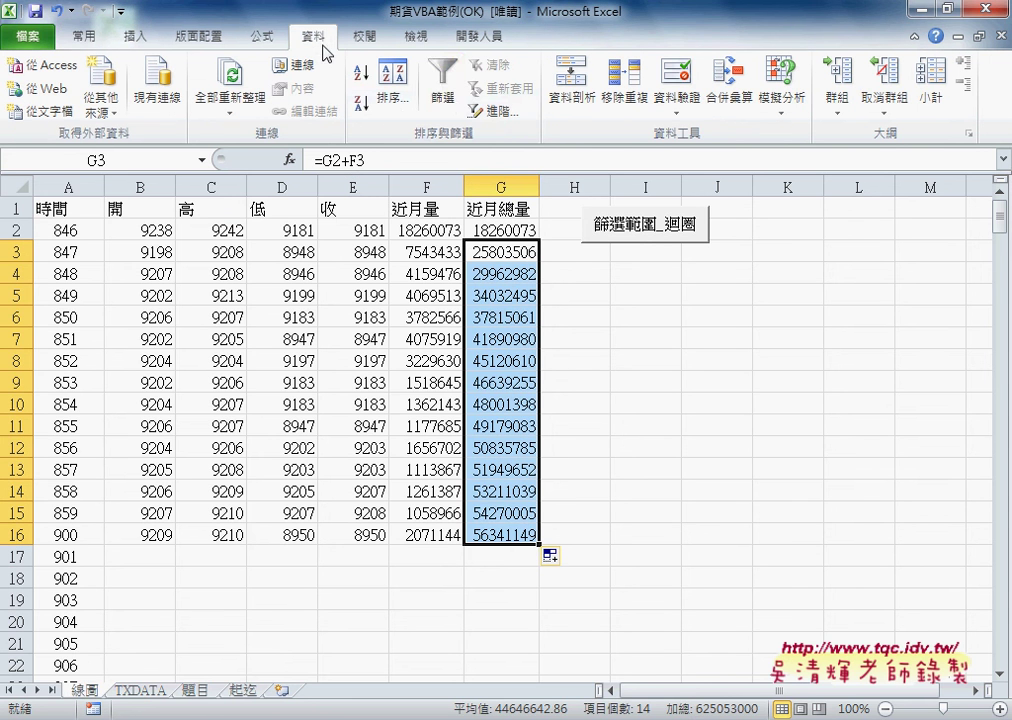
left_click(140, 690)
left_click(313, 218)
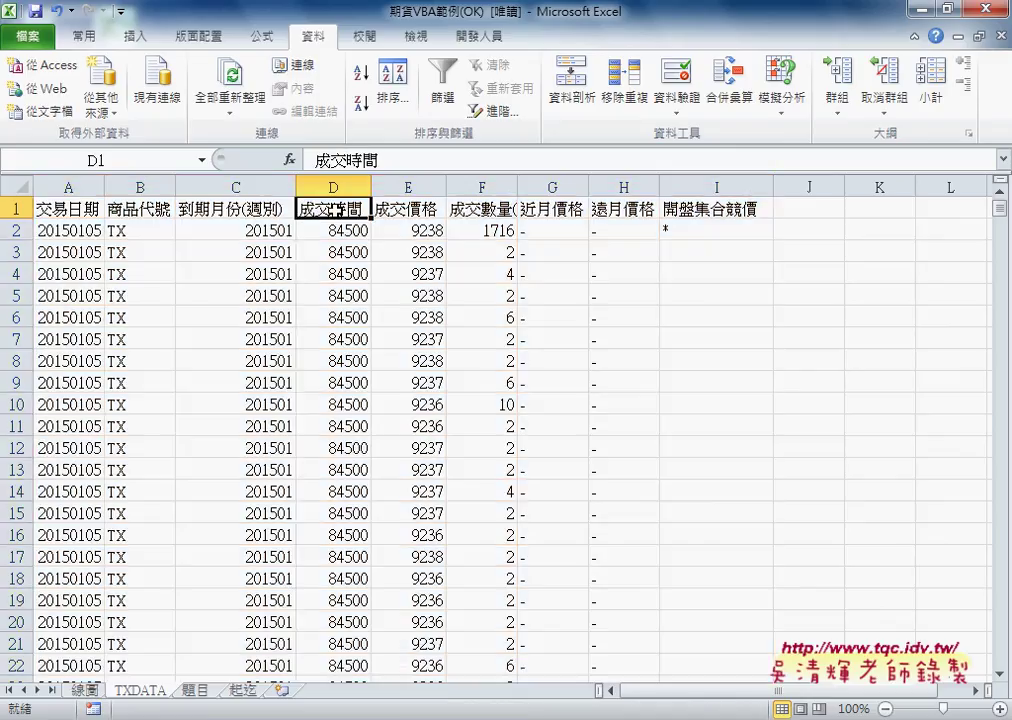
left_click(440, 97)
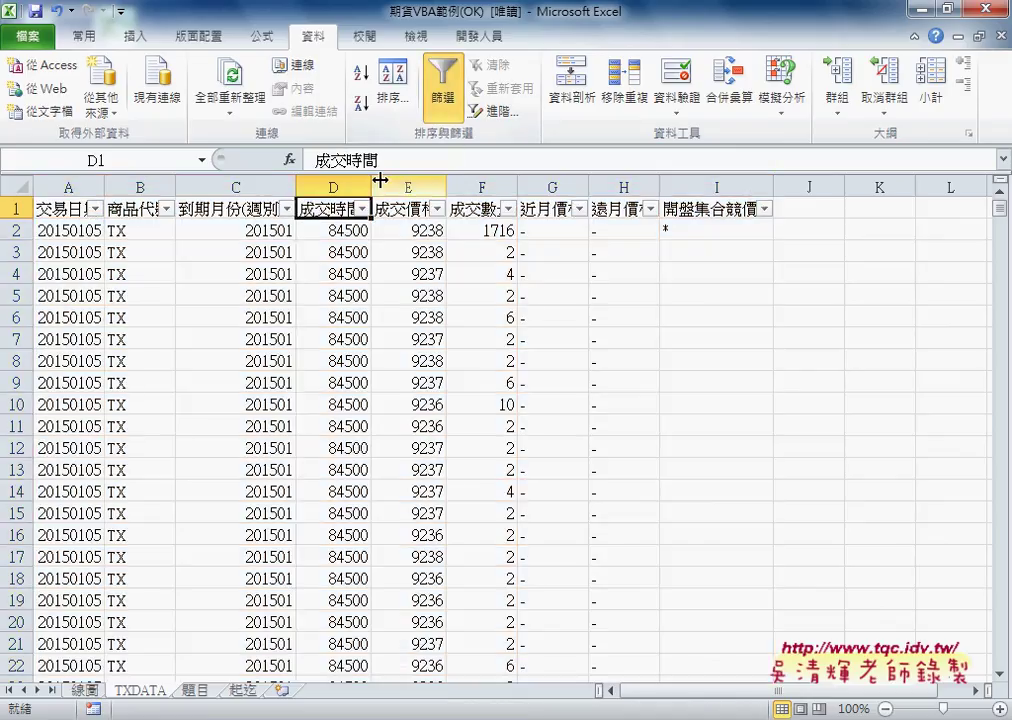
left_click(362, 208)
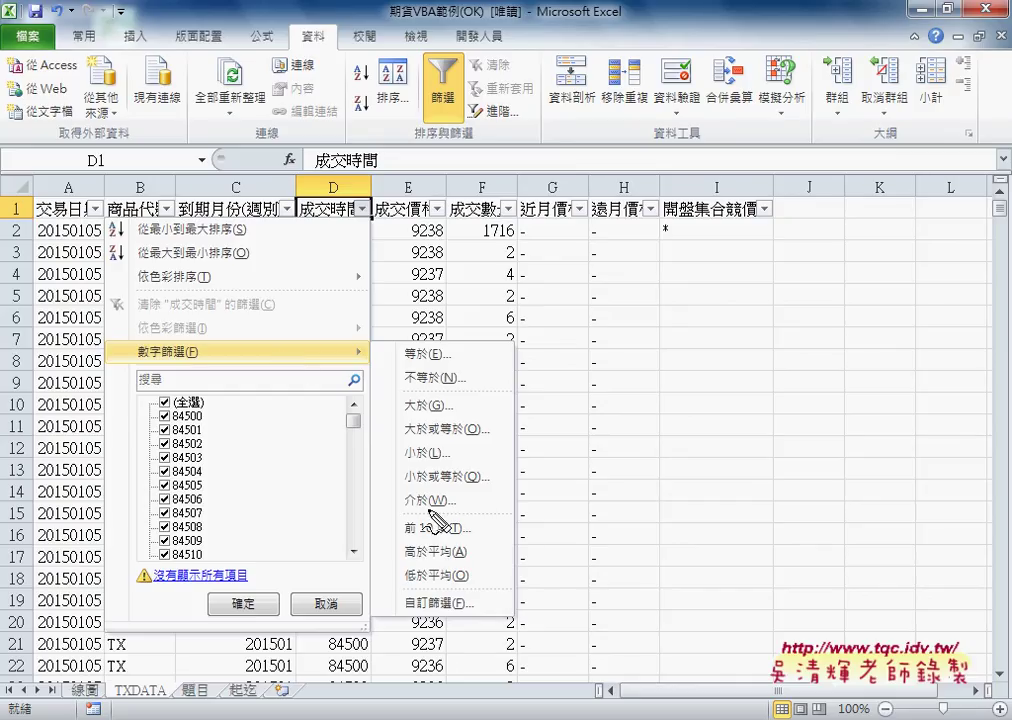
mouse_move(440, 489)
left_mouse_down()
mouse_move(457, 502)
mouse_move(450, 490)
left_mouse_up()
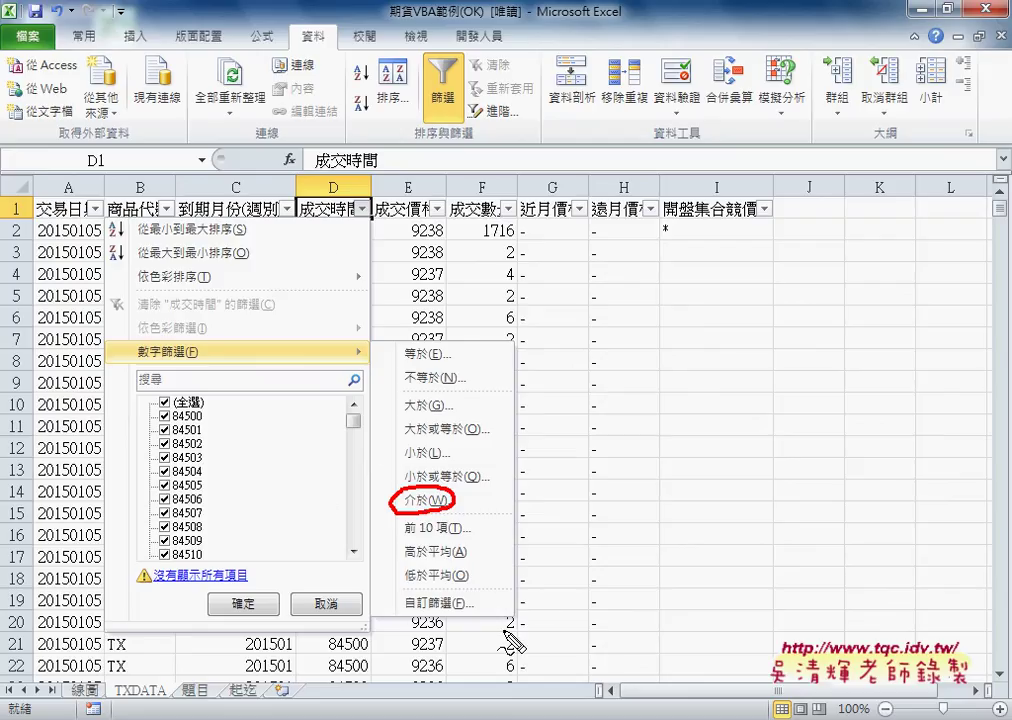
left_click_drag(300, 220, 352, 234)
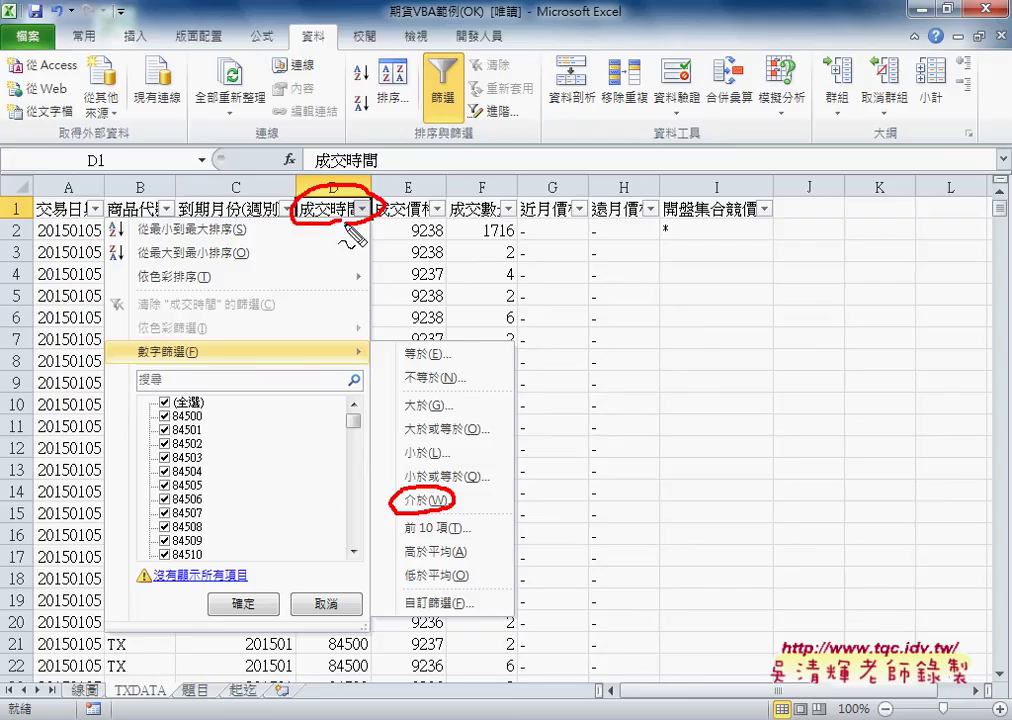
key("Escape")
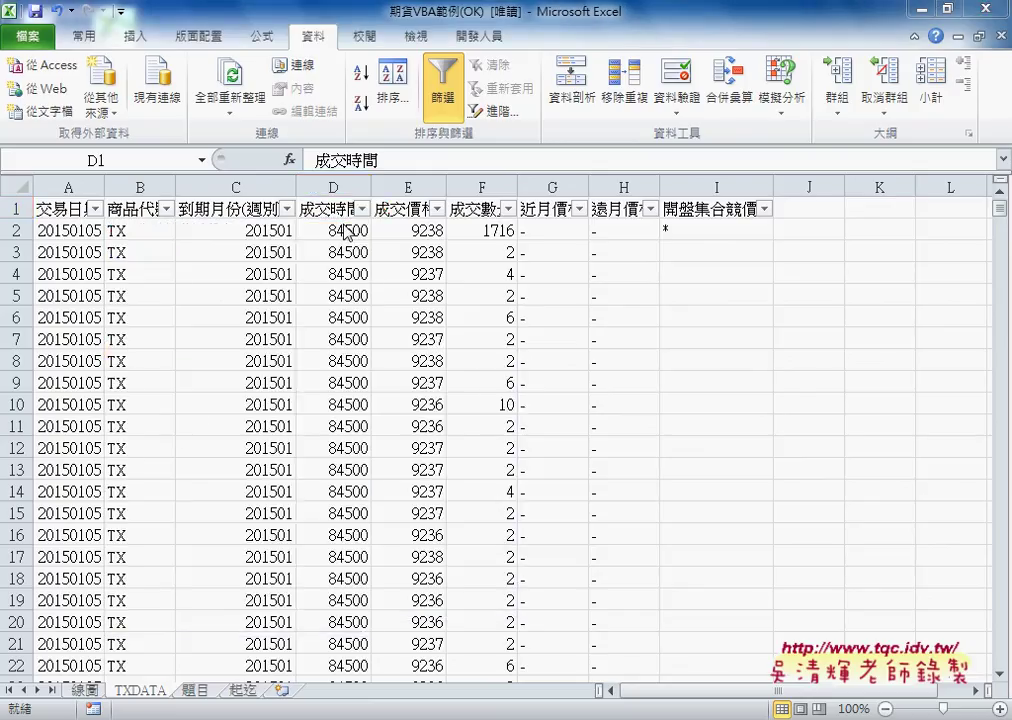
Step: Show the number filters and 商品代號's 'contains' text filter, then remove AutoFilter with Ctrl+Shift+L
left_click(287, 209)
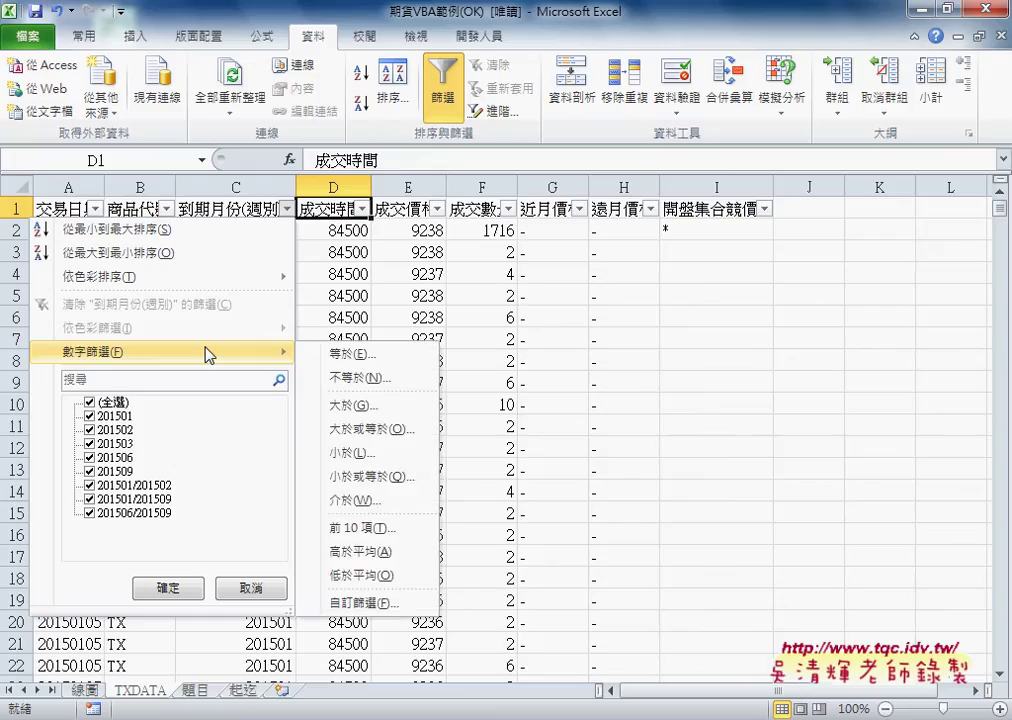
left_click(380, 291)
left_click(166, 208)
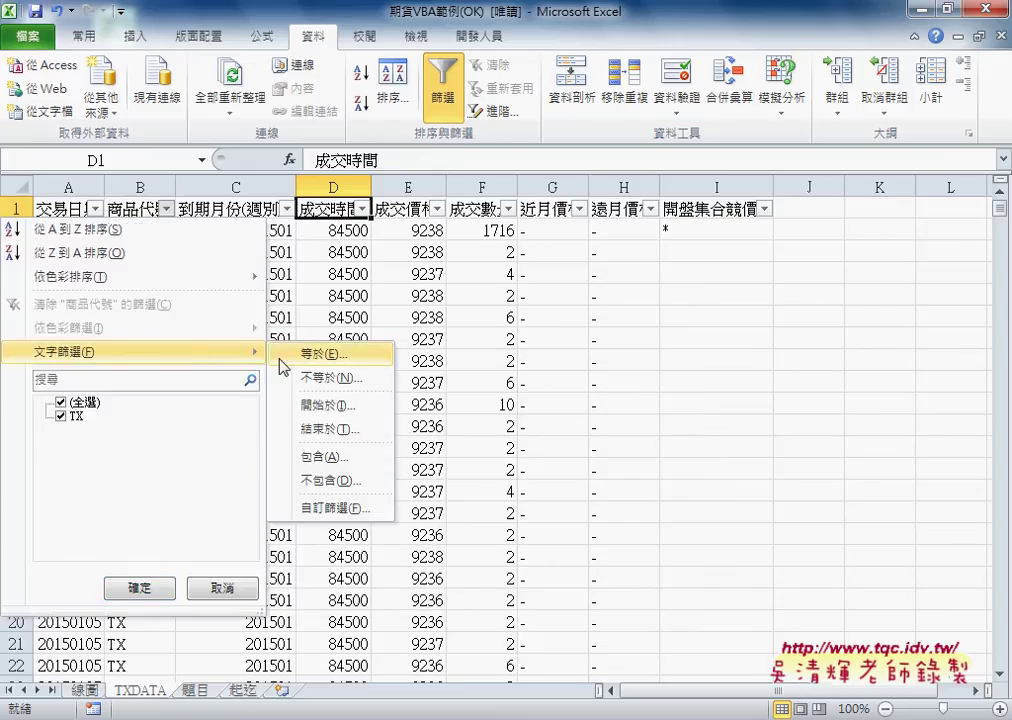
mouse_move(140, 351)
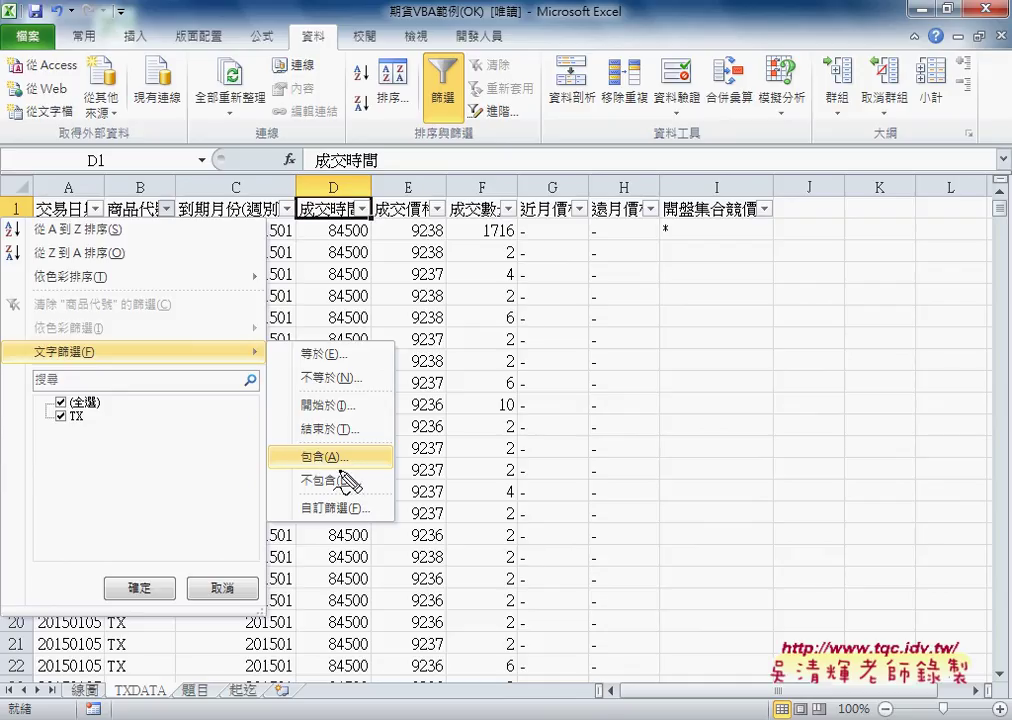
left_click_drag(325, 468, 328, 472)
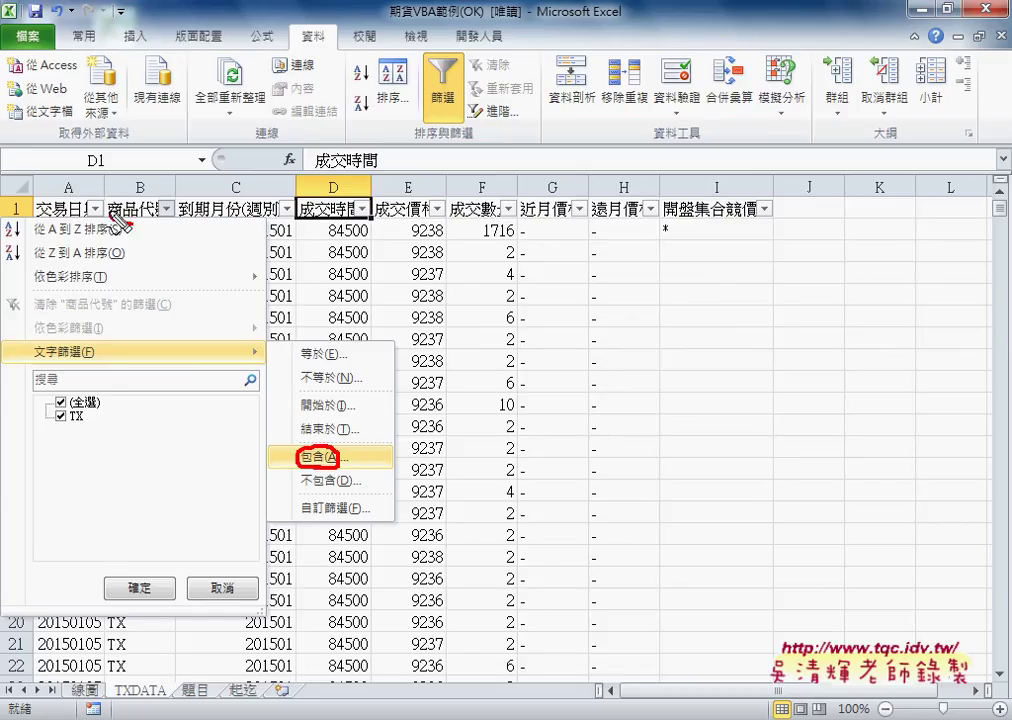
left_click_drag(160, 188, 150, 230)
mouse_move(80, 335)
left_mouse_down()
mouse_move(88, 370)
mouse_move(265, 470)
mouse_move(257, 476)
left_mouse_up()
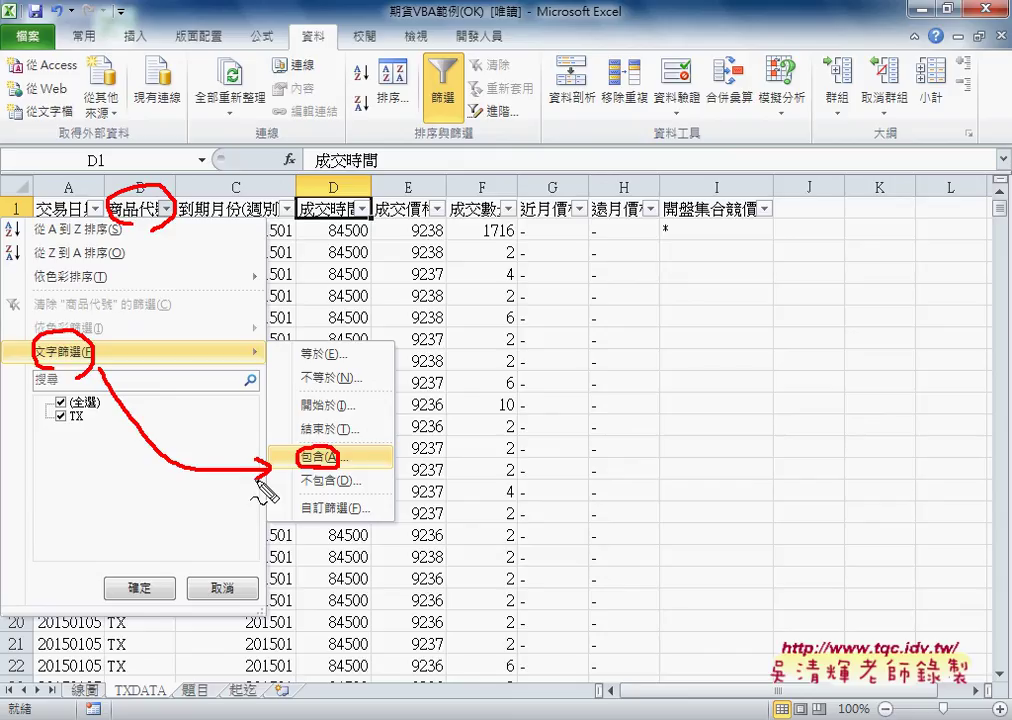
key("Escape")
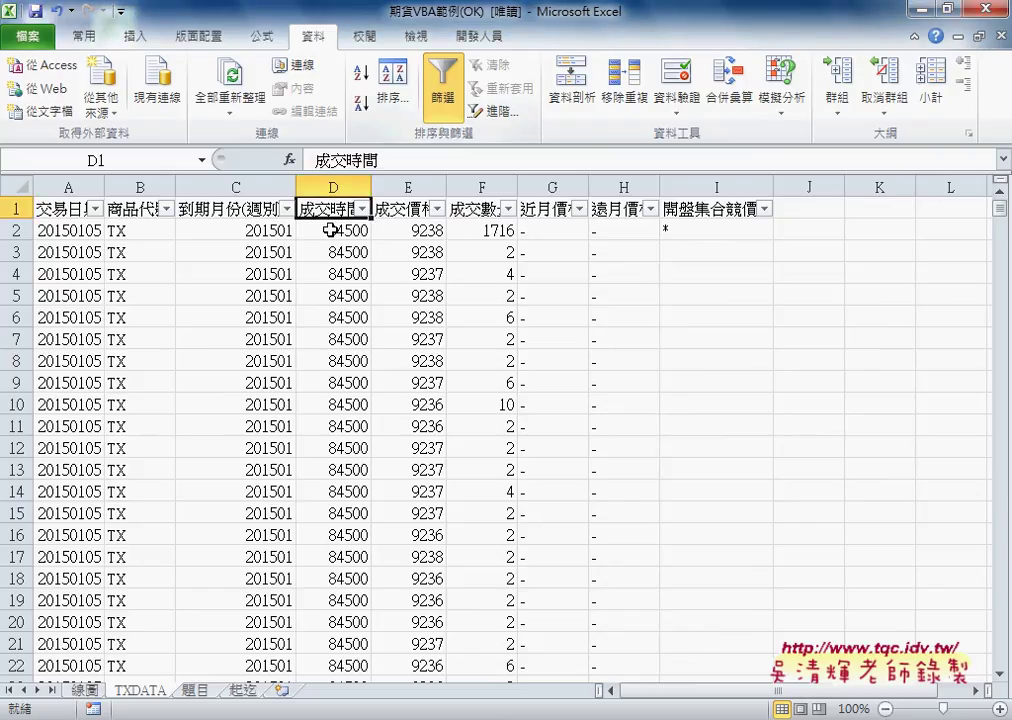
key("ctrl+shift+l")
Step: Make sure filtering is off on the TXDATA trade data
left_click(436, 296)
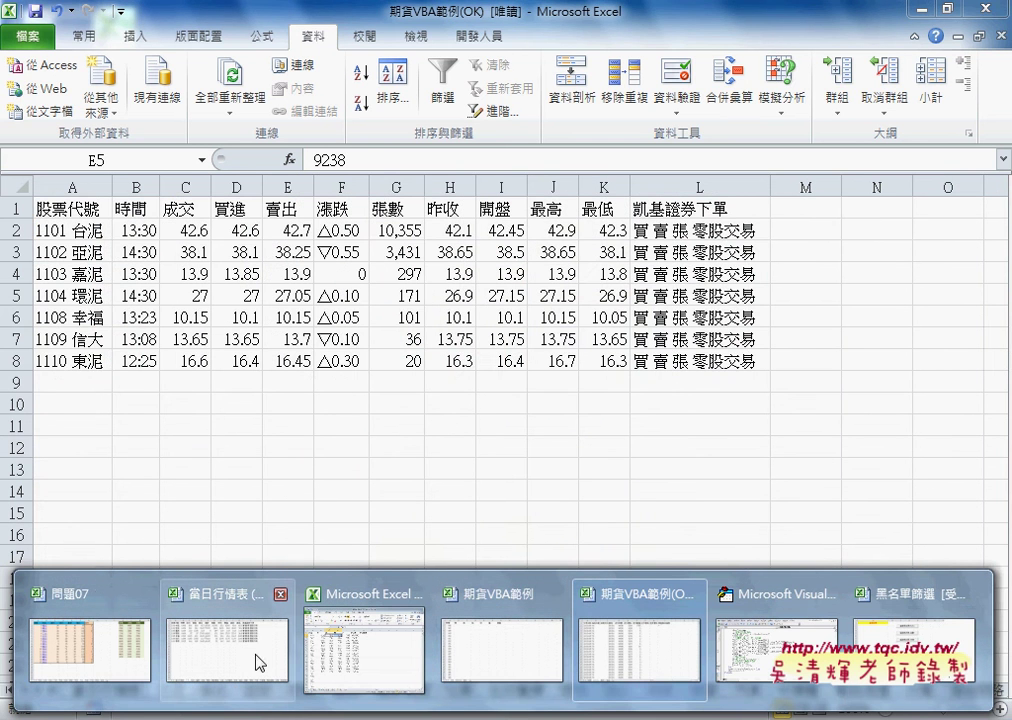
Step: Switch to the 當日行情表 (OK) workbook and browse forward through the sector sheets from 食品
left_click(258, 662)
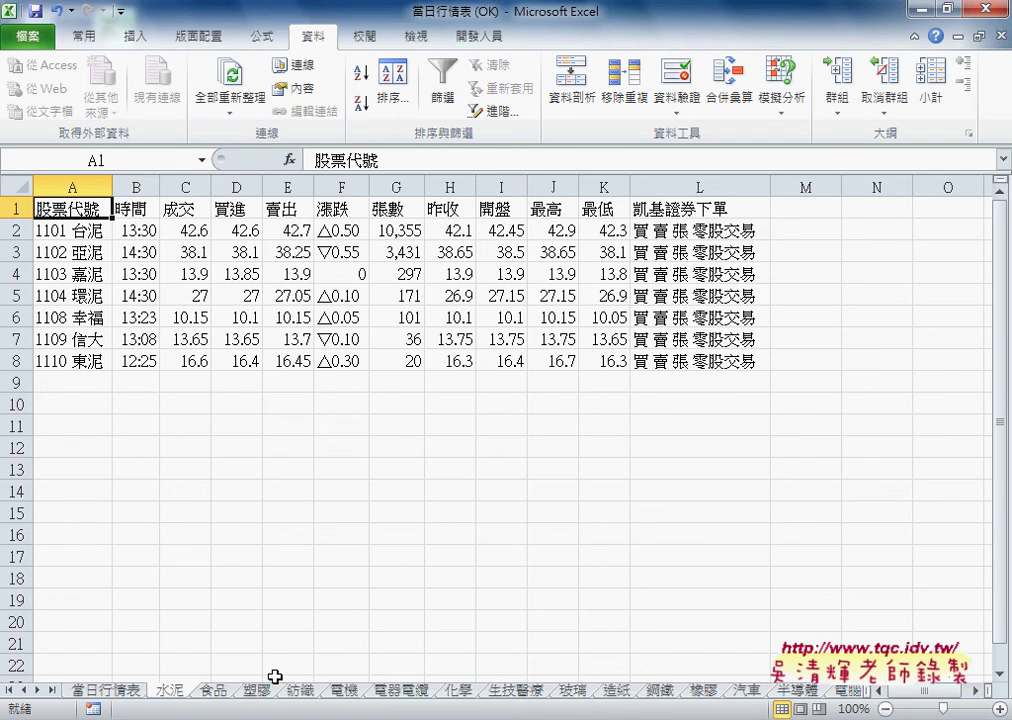
left_click(215, 690)
left_click(254, 690)
left_click(296, 690)
left_click(344, 690)
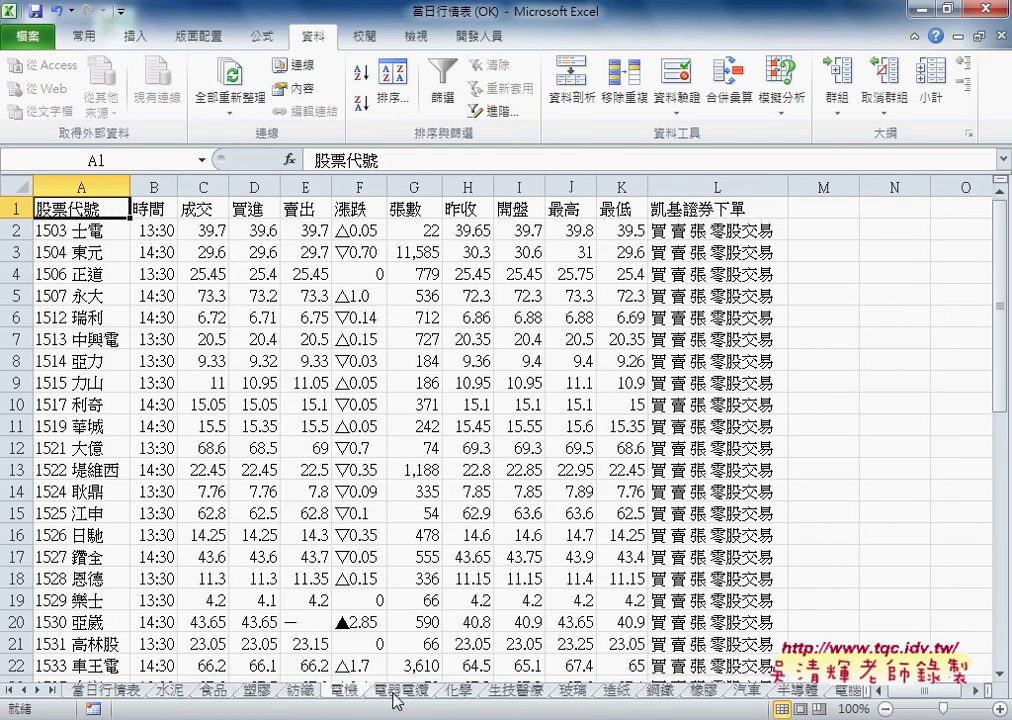
Step: Step back from 電器電纜 to the 水泥 sheet and minimize the workbook
left_click(362, 690)
left_click(350, 695)
left_click(300, 692)
left_click(256, 692)
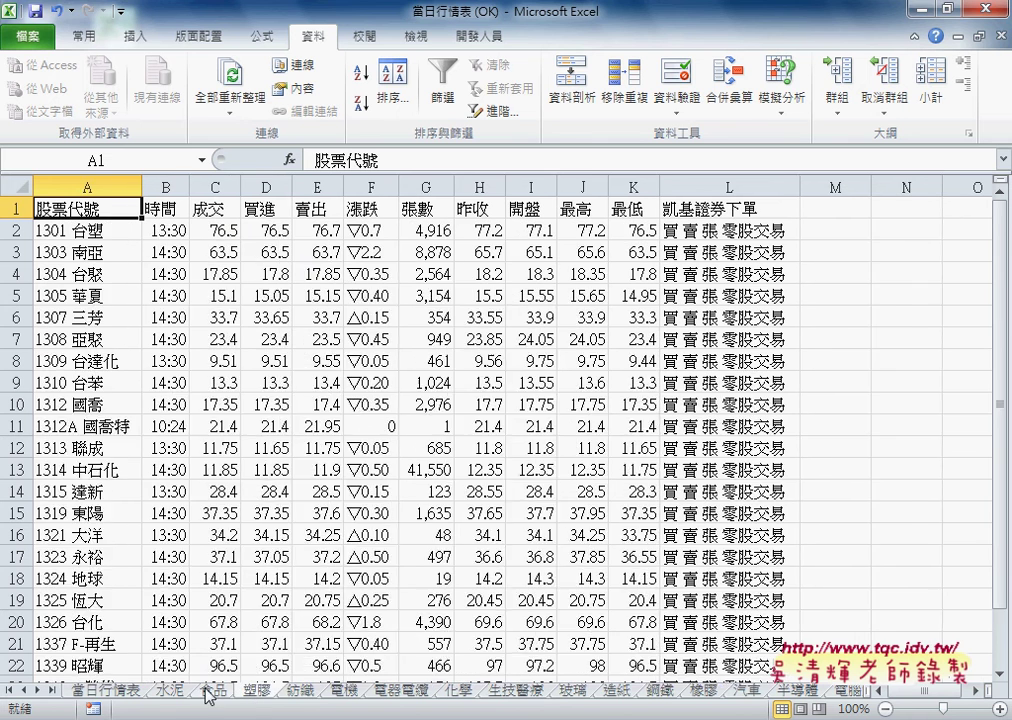
left_click(213, 692)
left_click(170, 694)
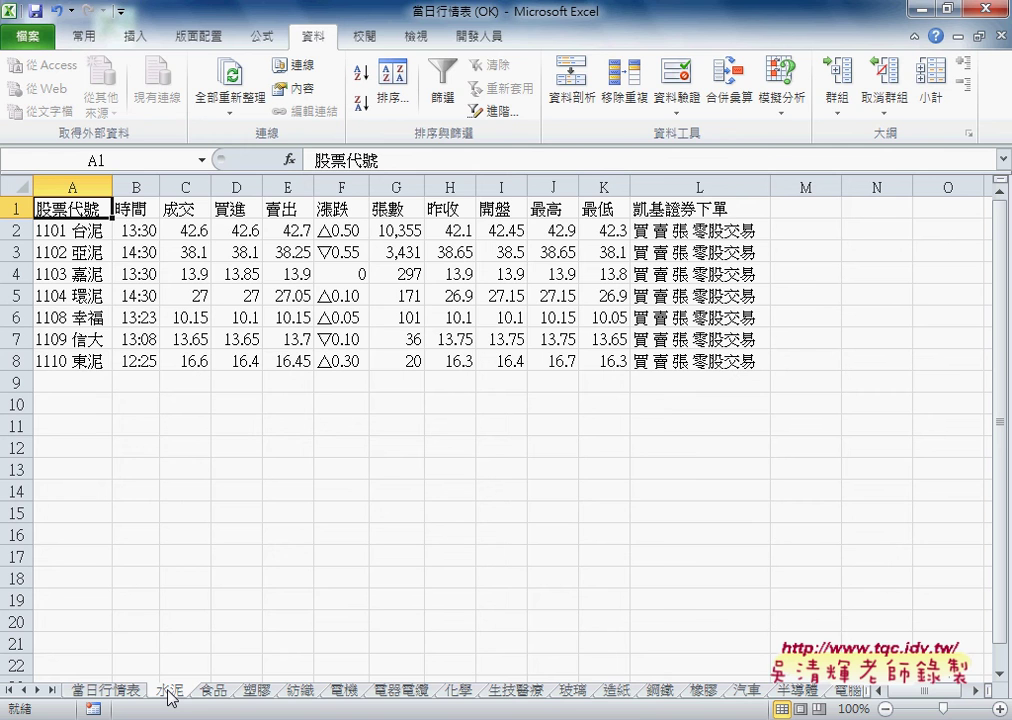
left_click(920, 8)
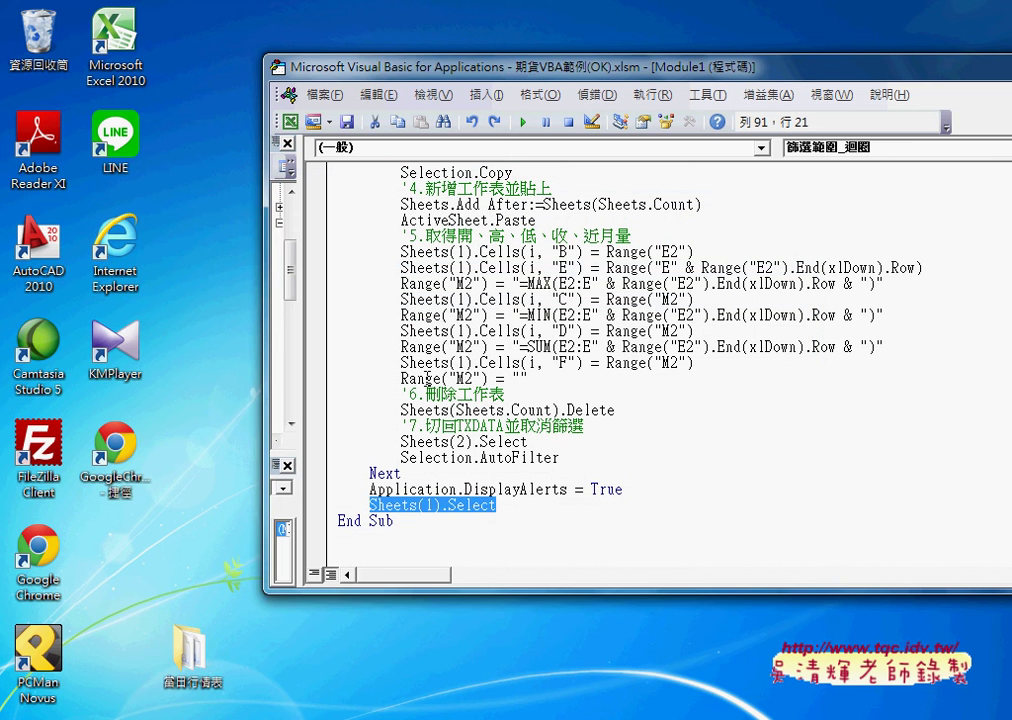
Step: Open the 當日行情表 desktop folder and select the first file, 化學
left_click_drag(190, 652, 228, 86)
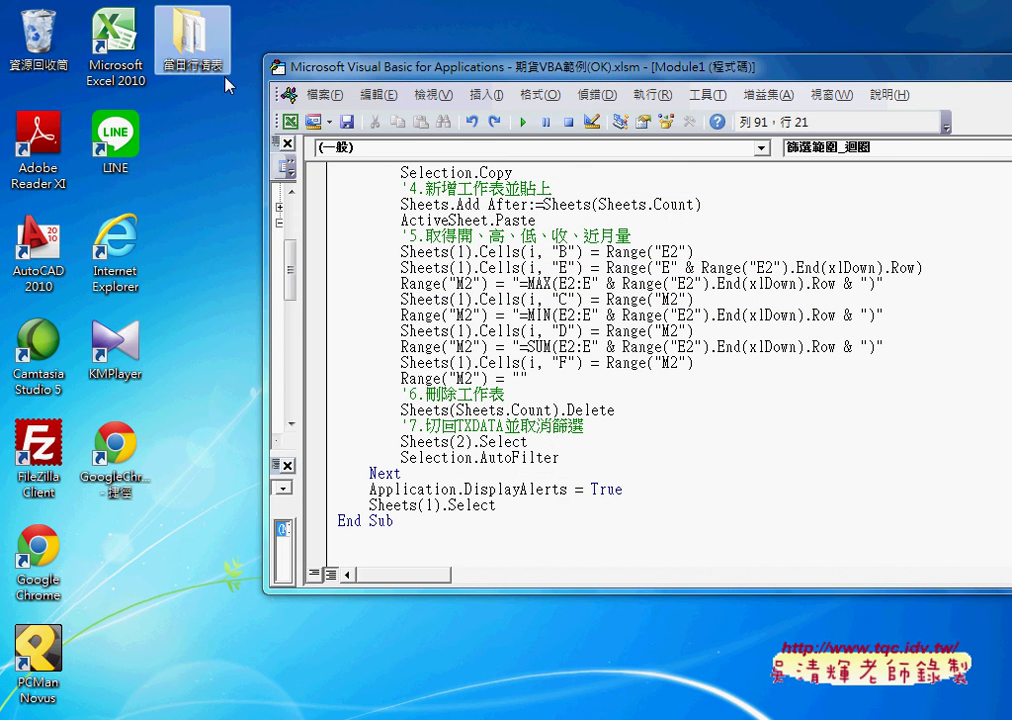
double_click(192, 40)
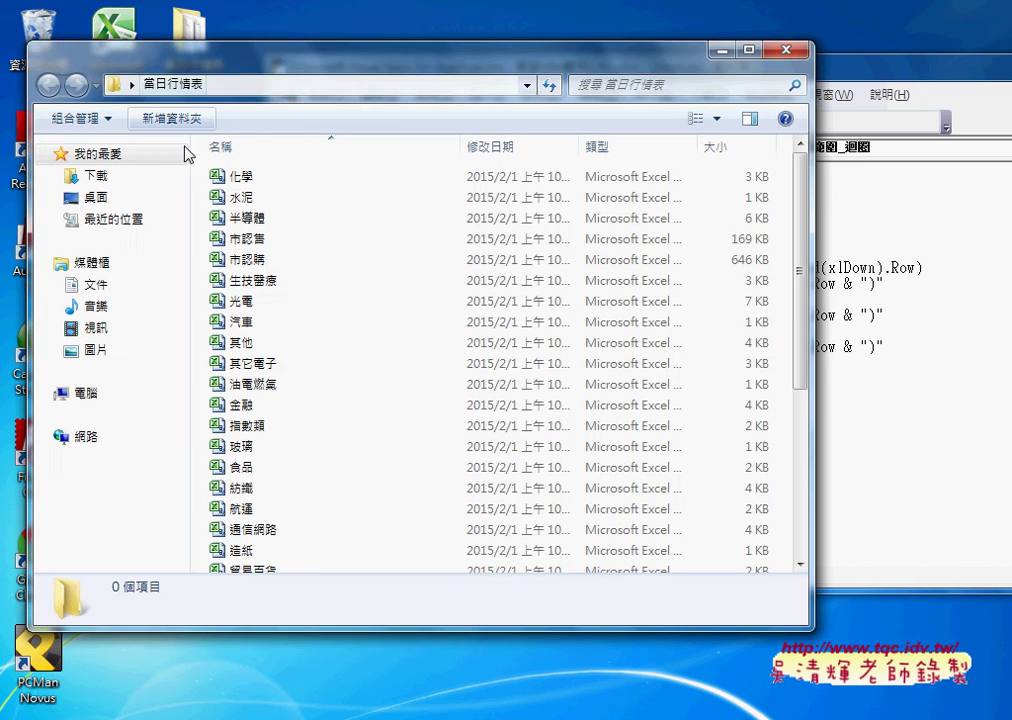
left_click(265, 178)
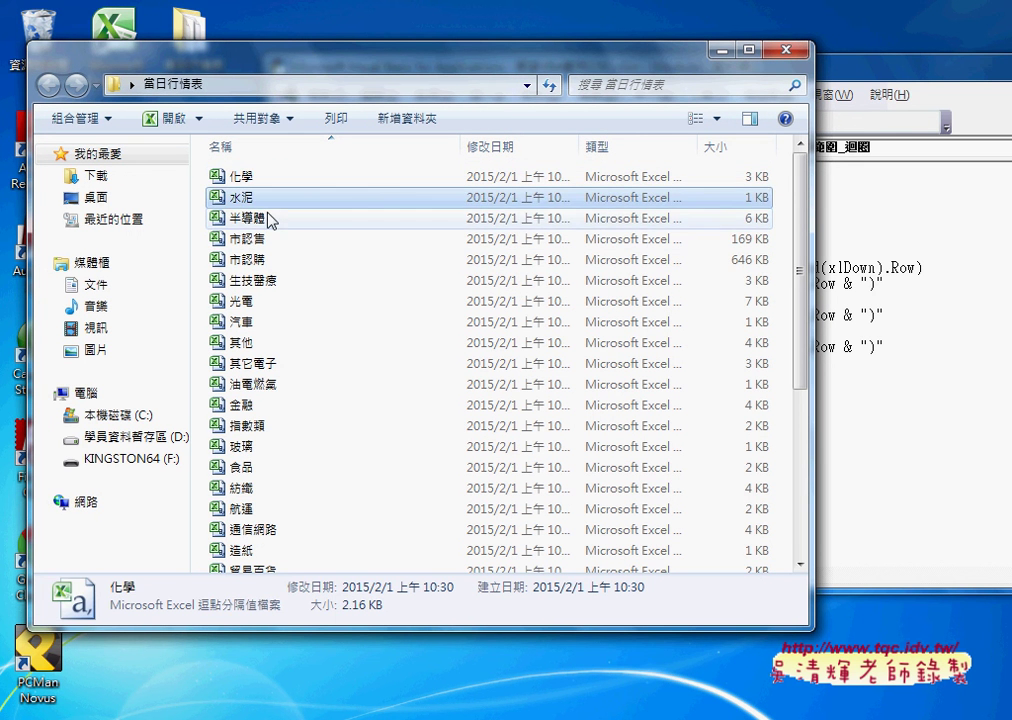
left_click(270, 218)
left_click(262, 240)
left_click(260, 262)
left_click(270, 180)
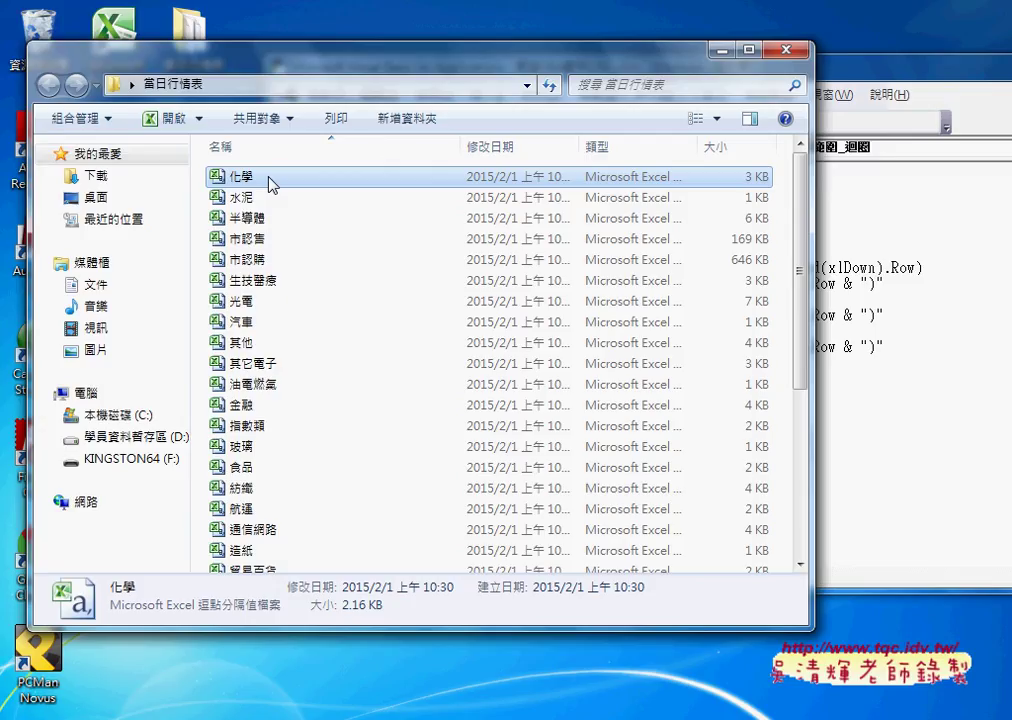
Step: Select all 33 files from 化學 through 觀光 and move them to the Recycle Bin
scroll(275, 195, "down", 1)
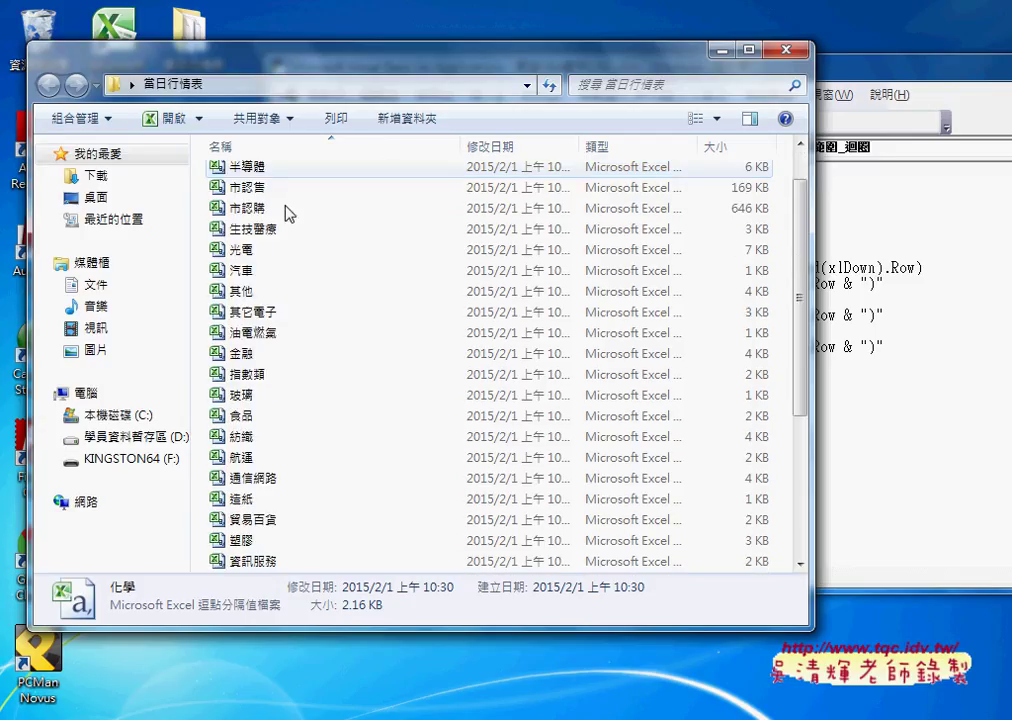
scroll(310, 290, "down", 4)
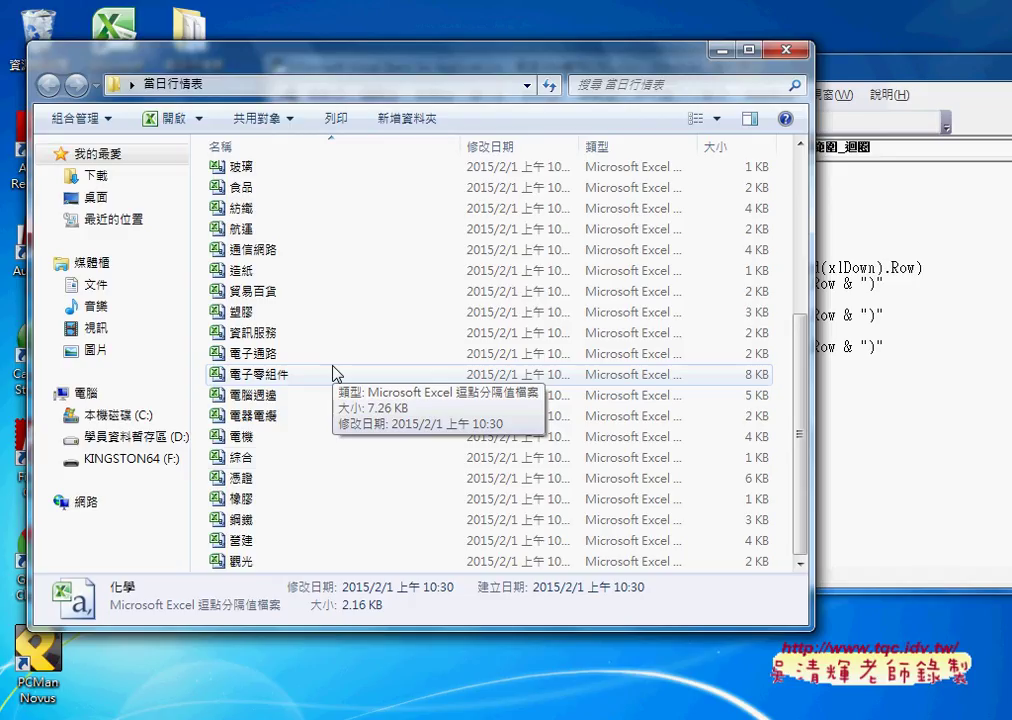
left_click(333, 566, "shift")
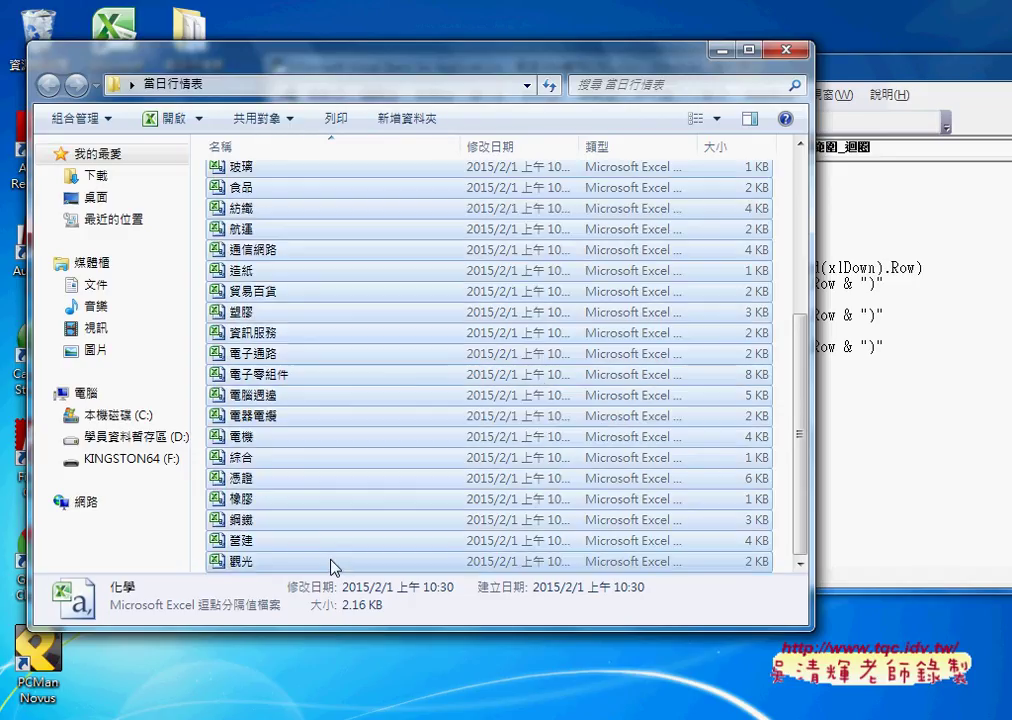
key("Delete")
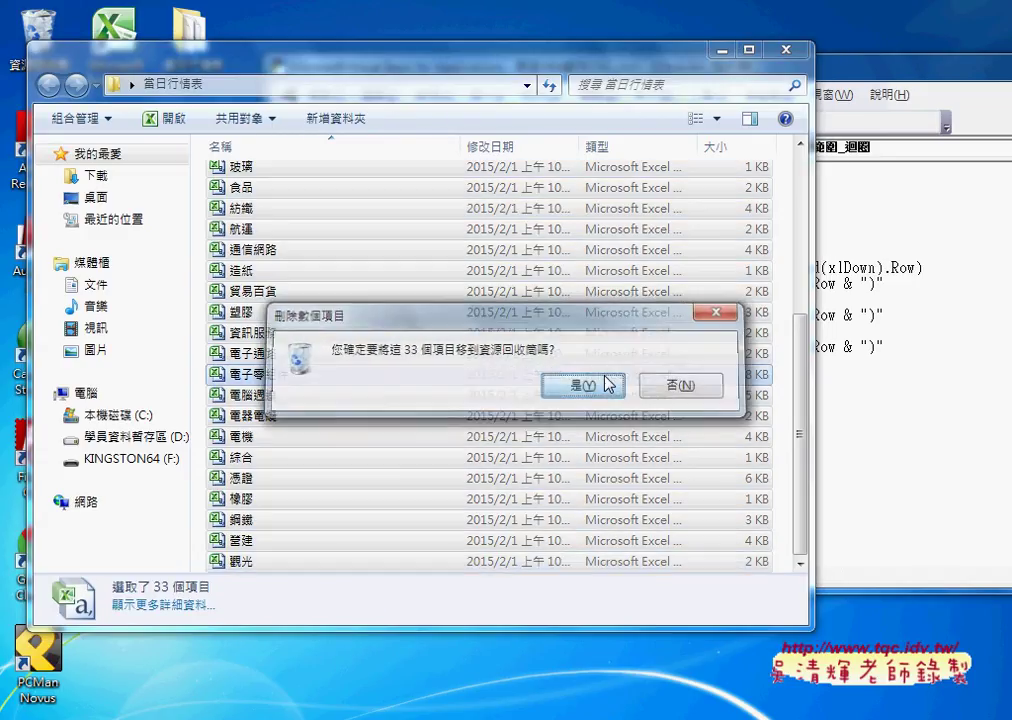
left_click(609, 384)
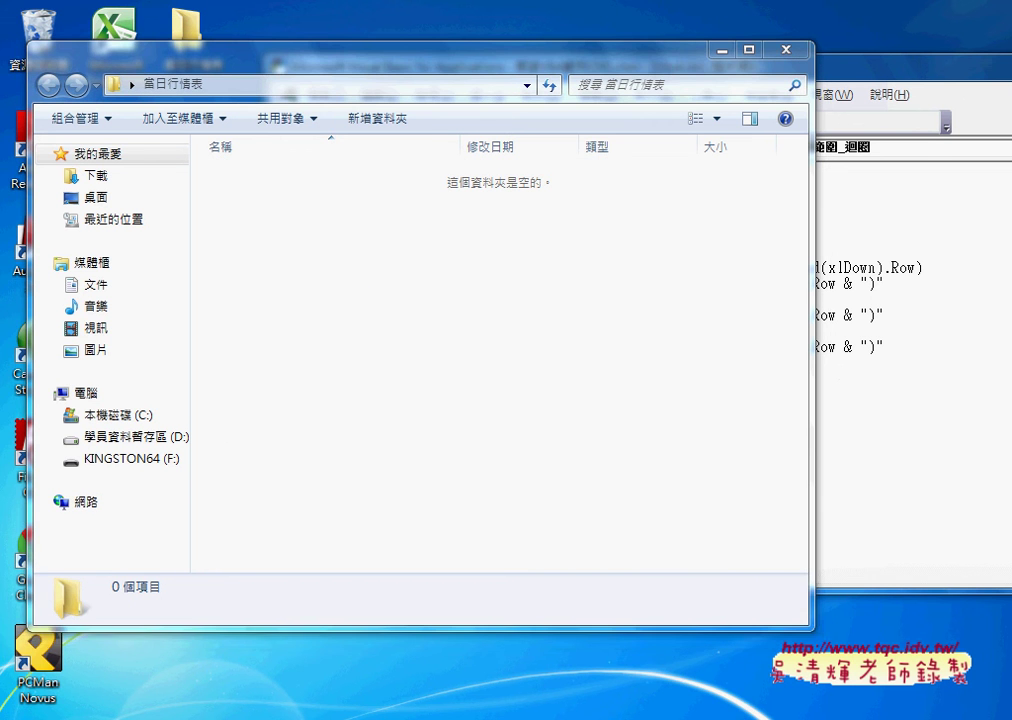
left_click(755, 645)
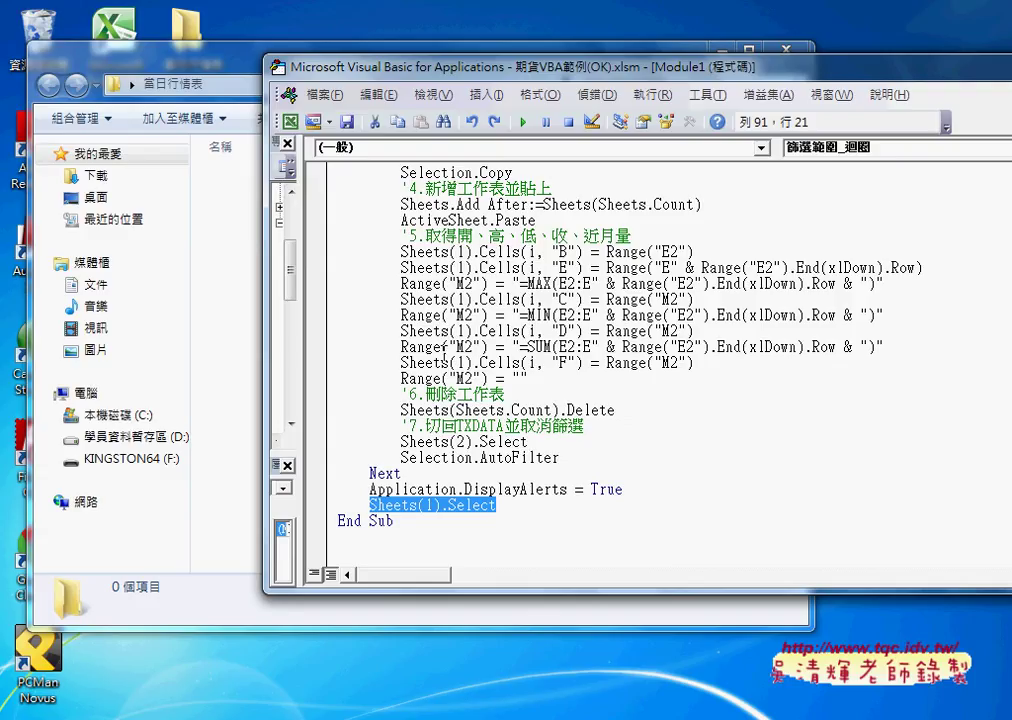
Step: Open the 當日行情表 workbook's Module1 and run the 工作表存成活頁簿 macro to resave each sector sheet
left_click_drag(298, 361, 456, 362)
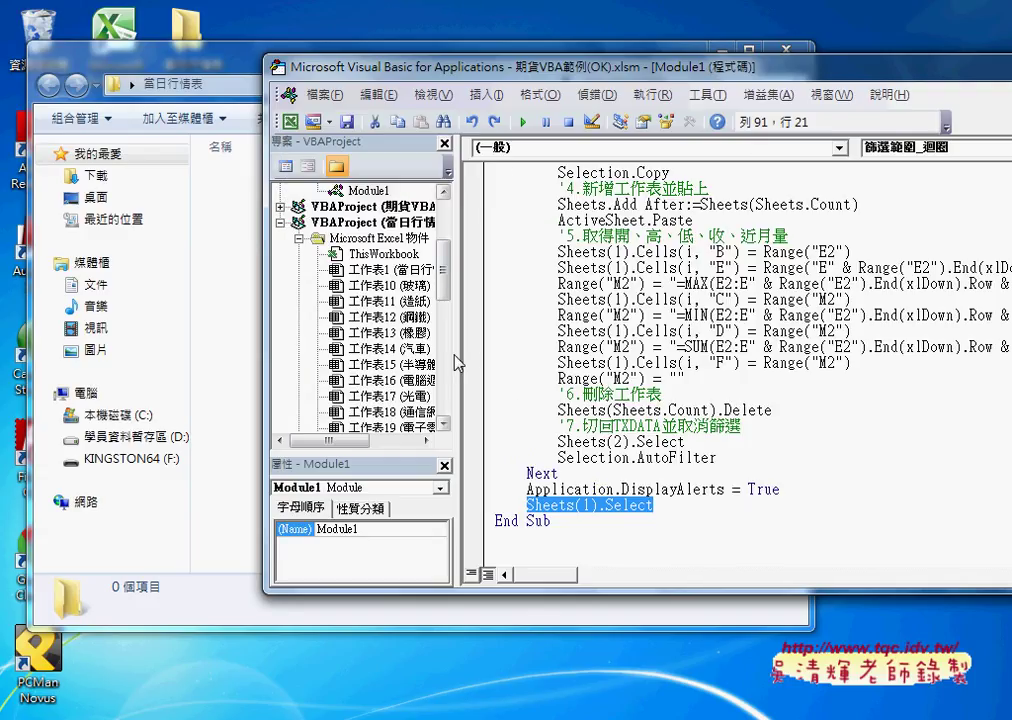
scroll(360, 300, "down", 10)
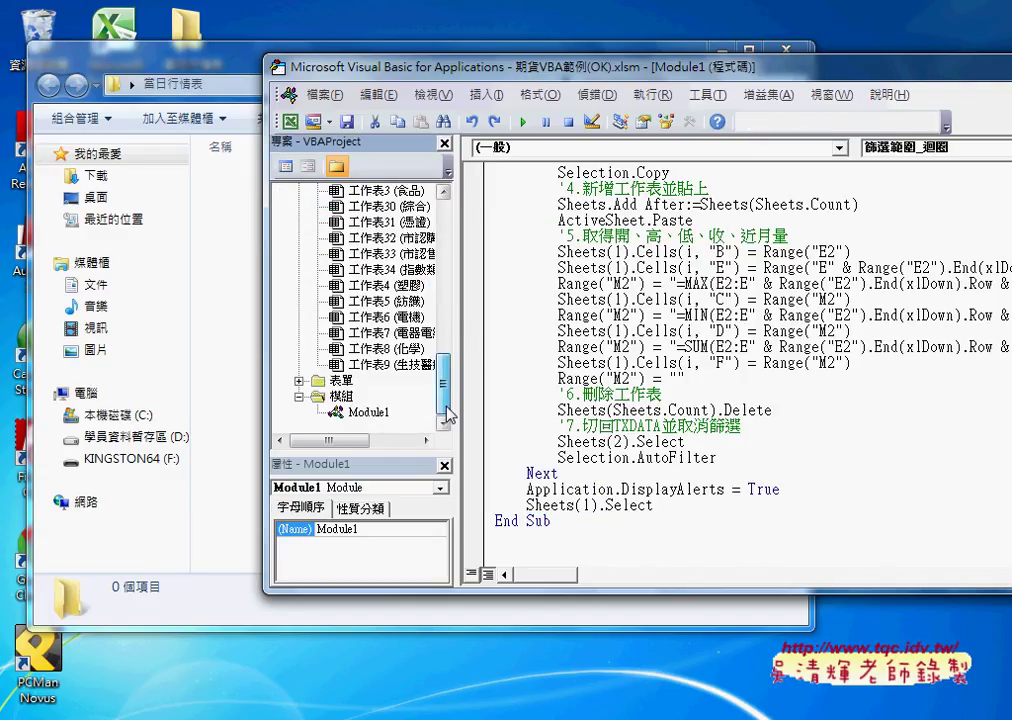
double_click(368, 412)
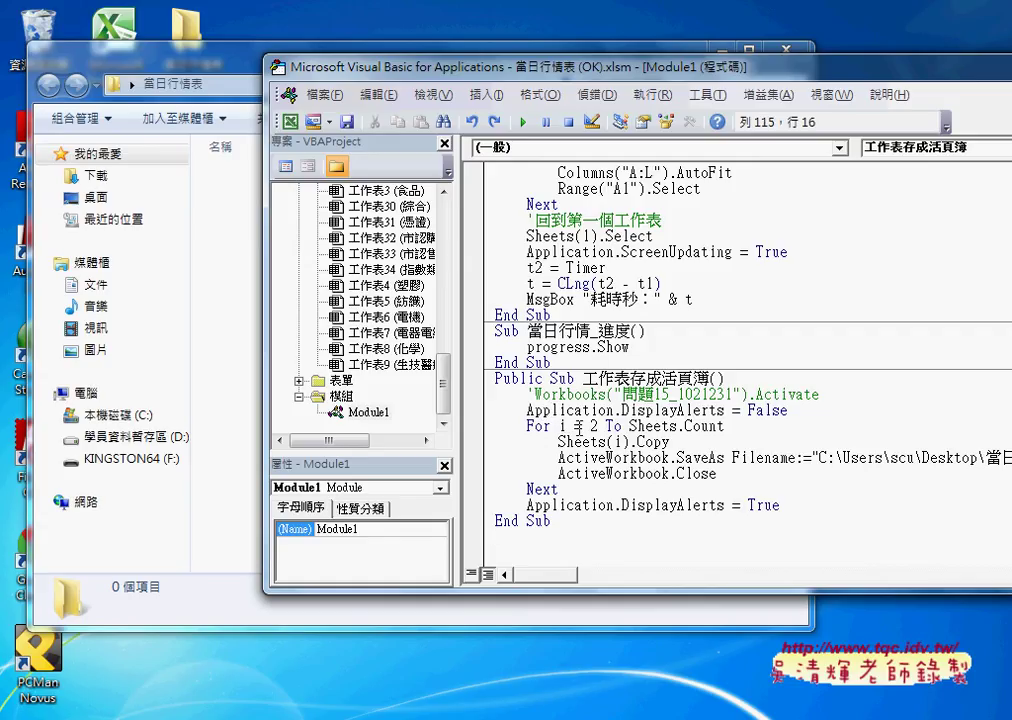
left_click(567, 426)
left_click(567, 441)
left_click(567, 473)
left_click(550, 489)
left_click(599, 441)
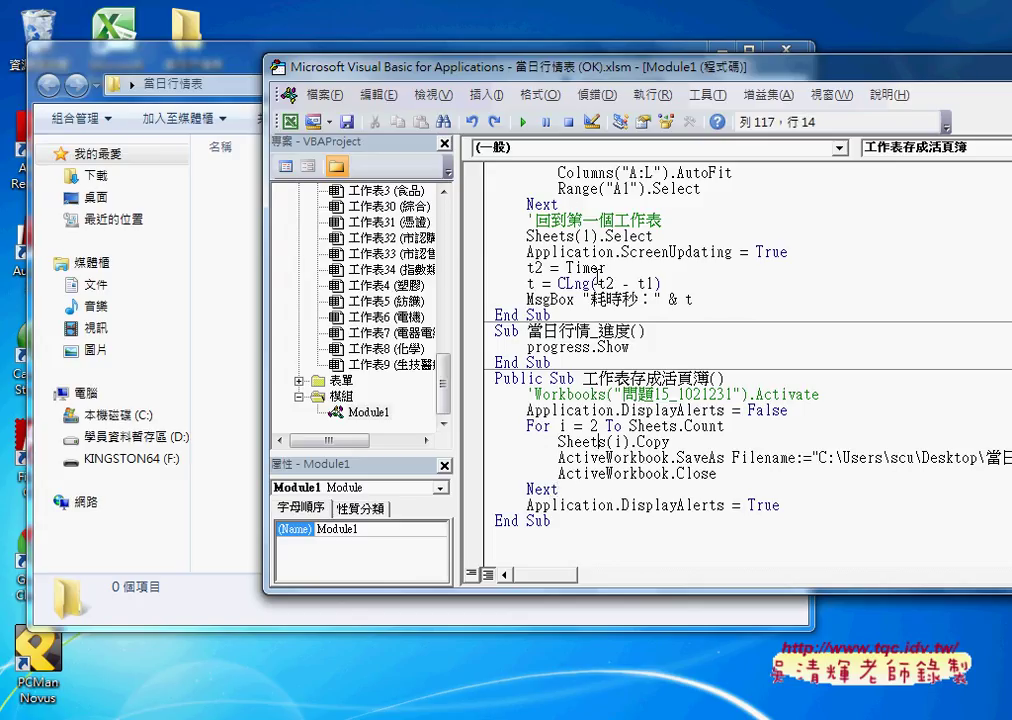
left_click(528, 119)
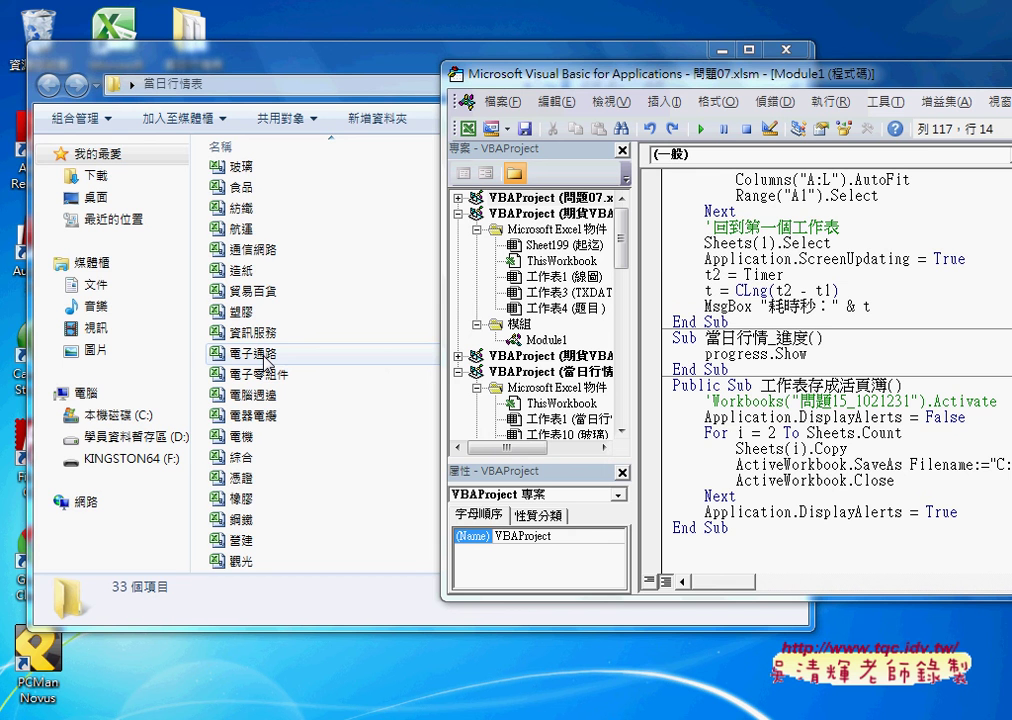
Step: Move the VBA editor left to show the full SaveAs line and bring up 當日行情表 (OK).xlsm's Module1
left_click_drag(566, 90, 108, 88)
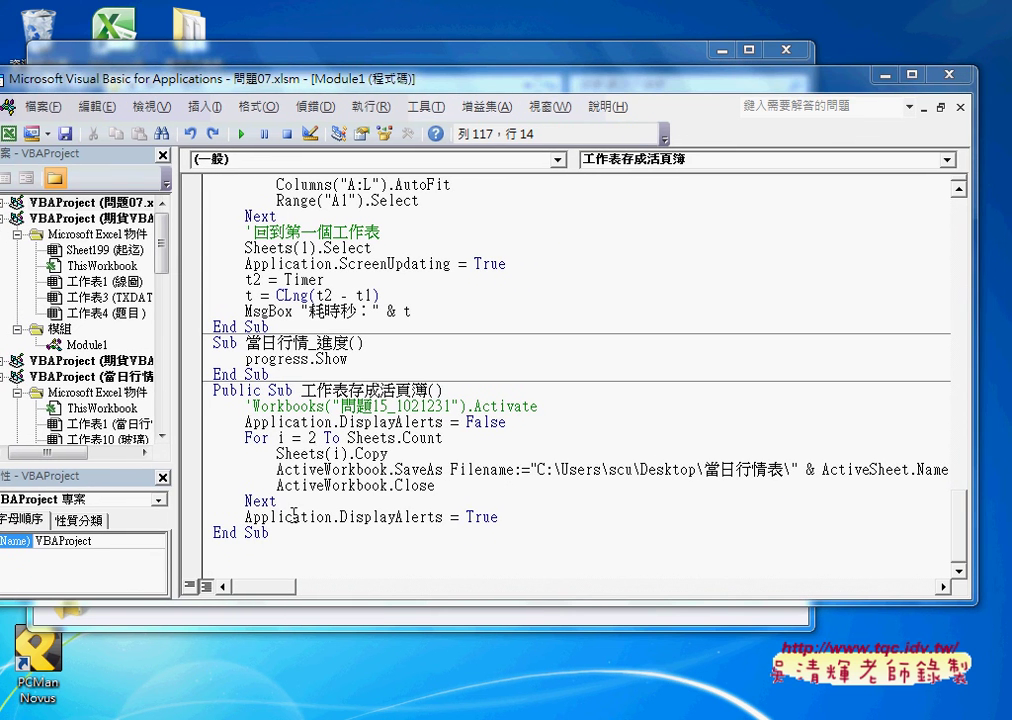
left_click(292, 514)
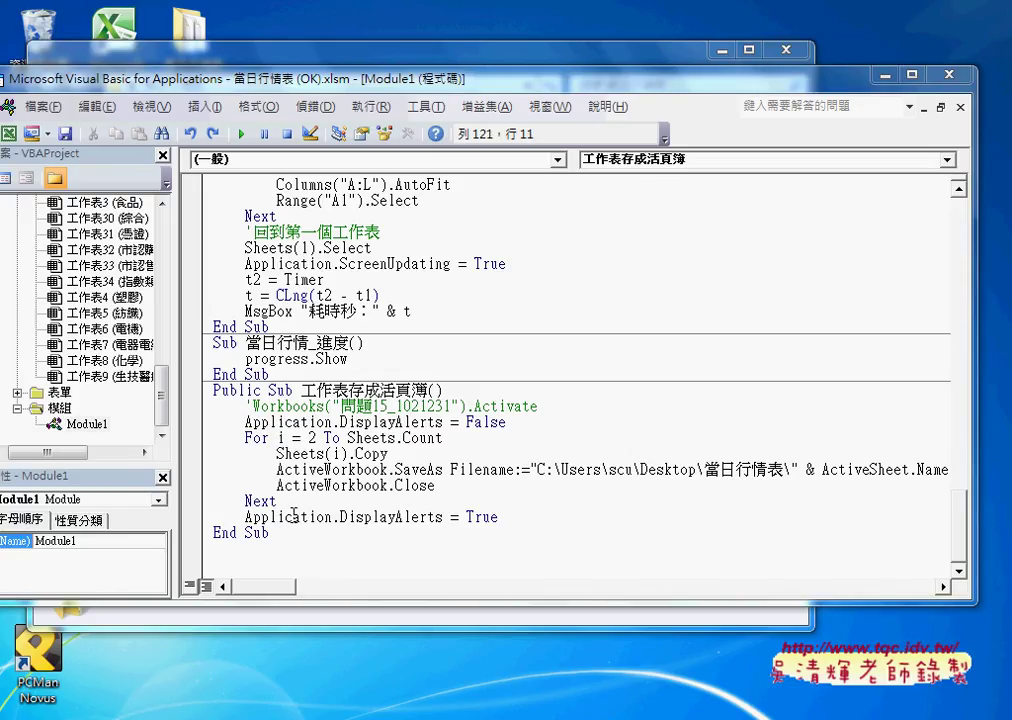